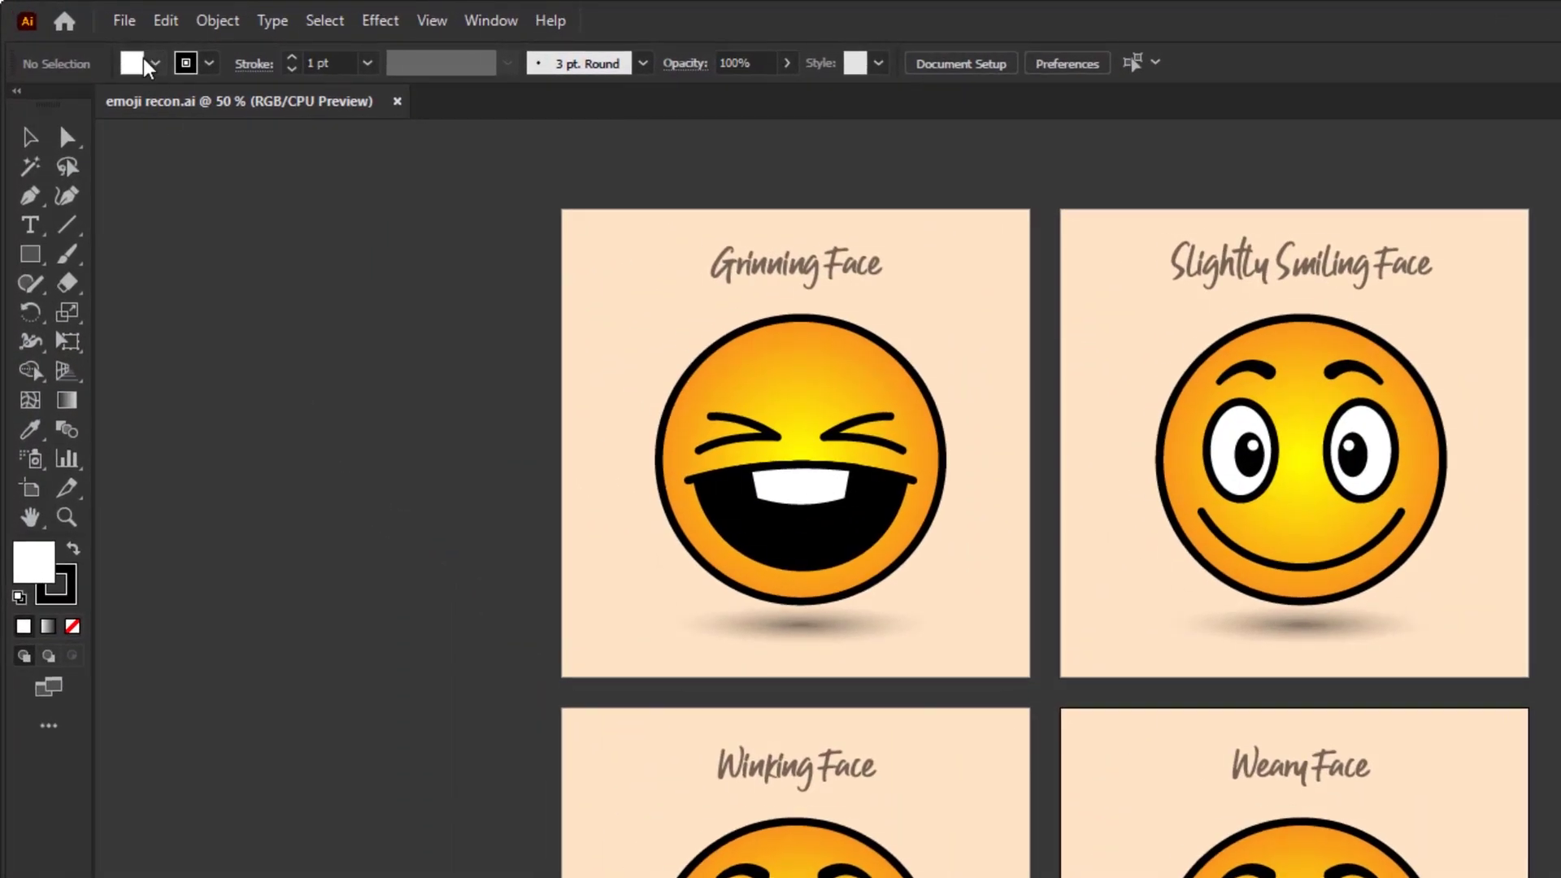
# In Document Setup, enter a linked 10 px bleed so top, bottom, left and right match
pyautogui.click(122, 23)
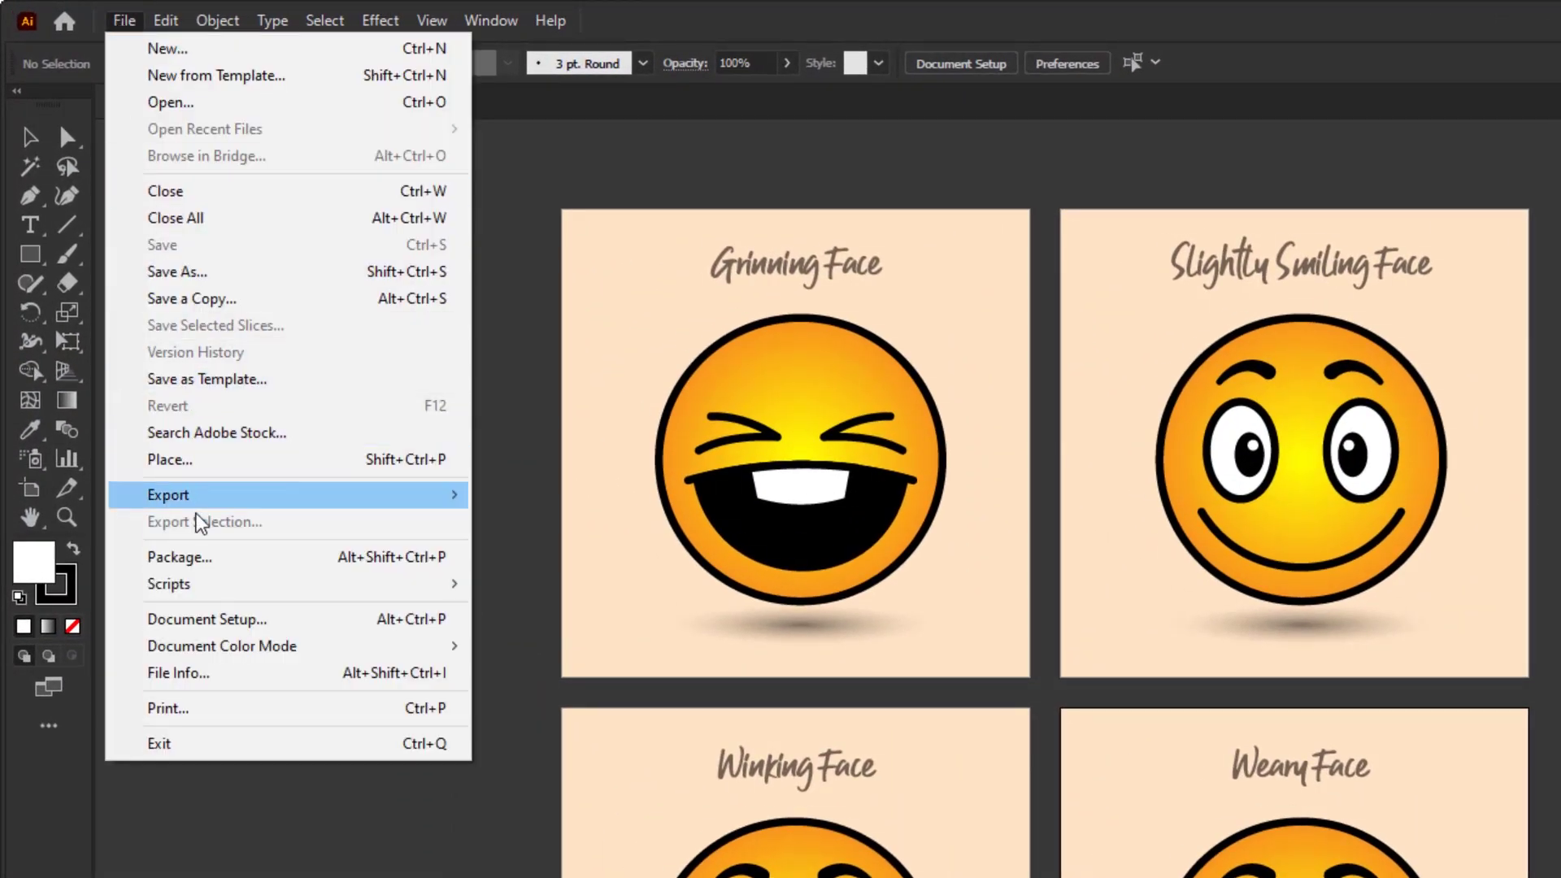
pyautogui.click(285, 627)
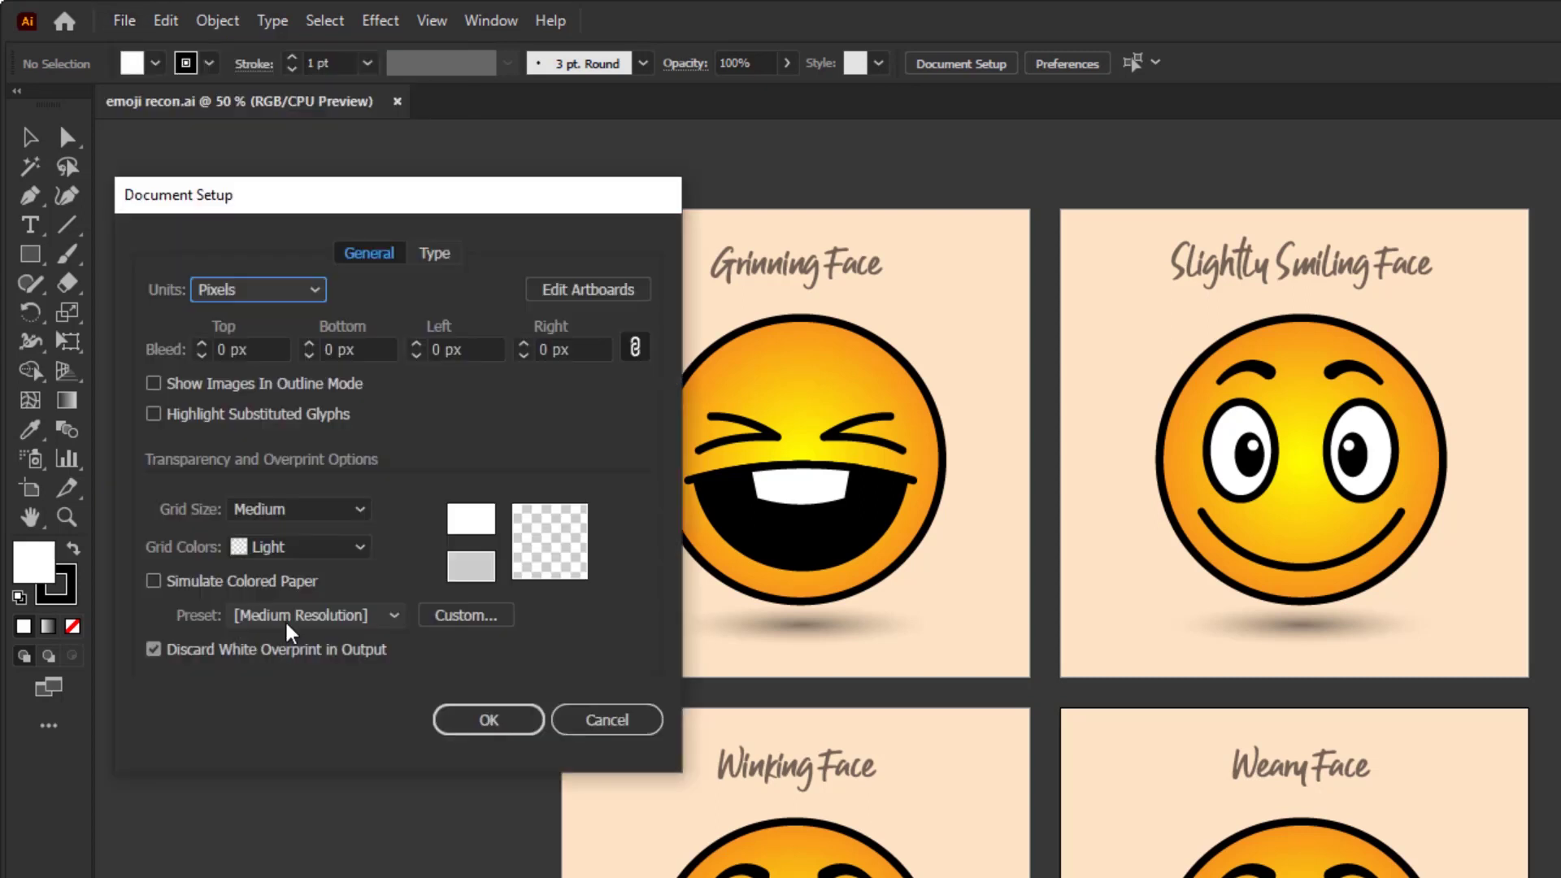
pyautogui.moveTo(244, 199); pyautogui.dragTo(289, 167)
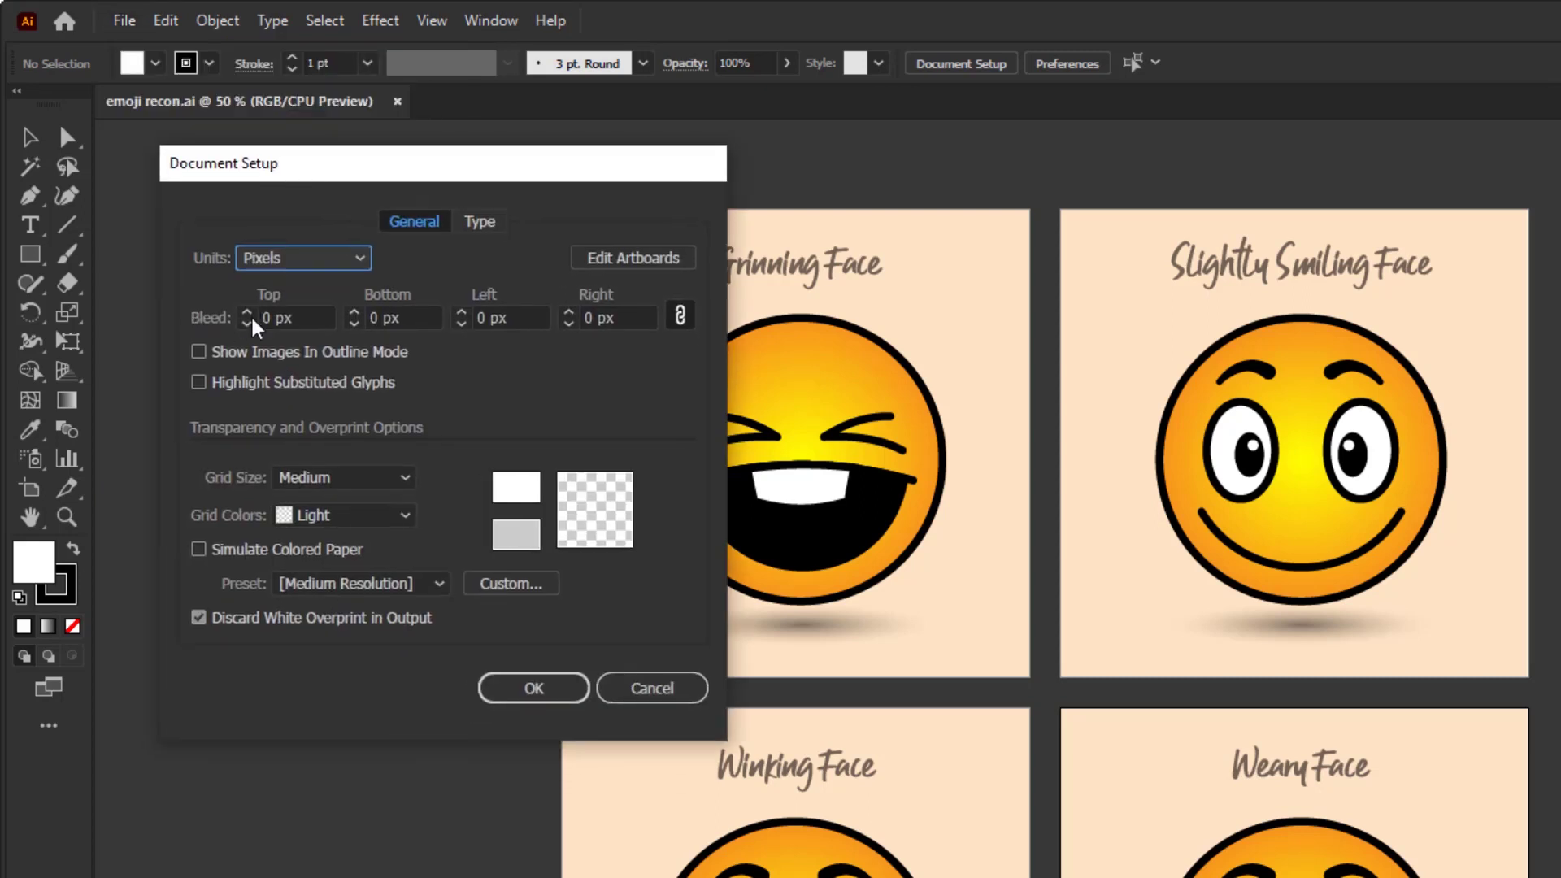
pyautogui.click(301, 317)
pyautogui.click(397, 317)
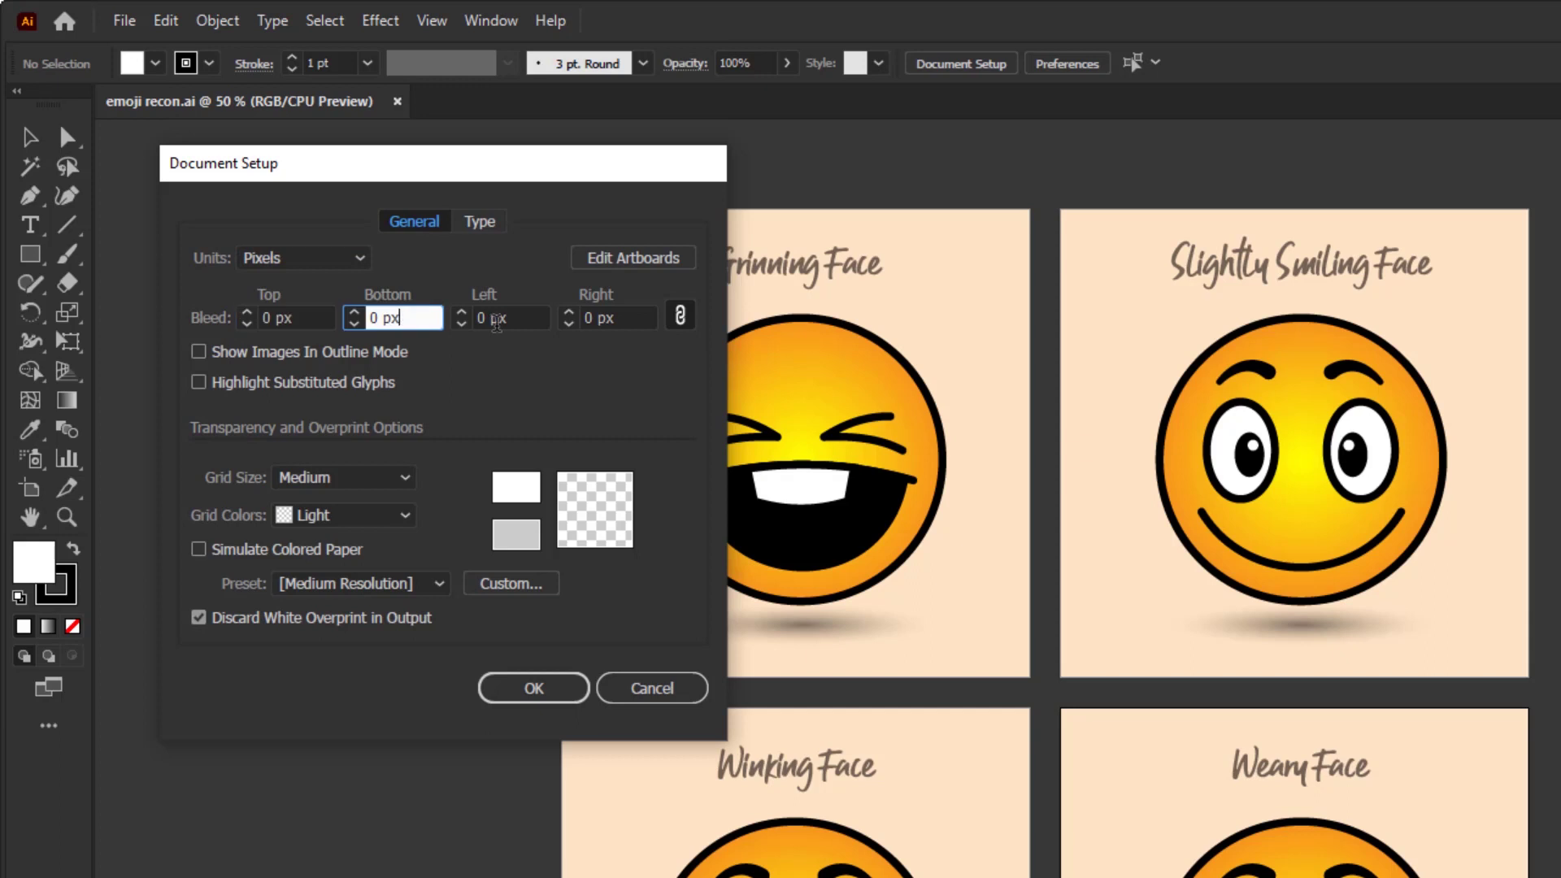
pyautogui.click(491, 318)
pyautogui.doubleClick(309, 318)
pyautogui.write('6')
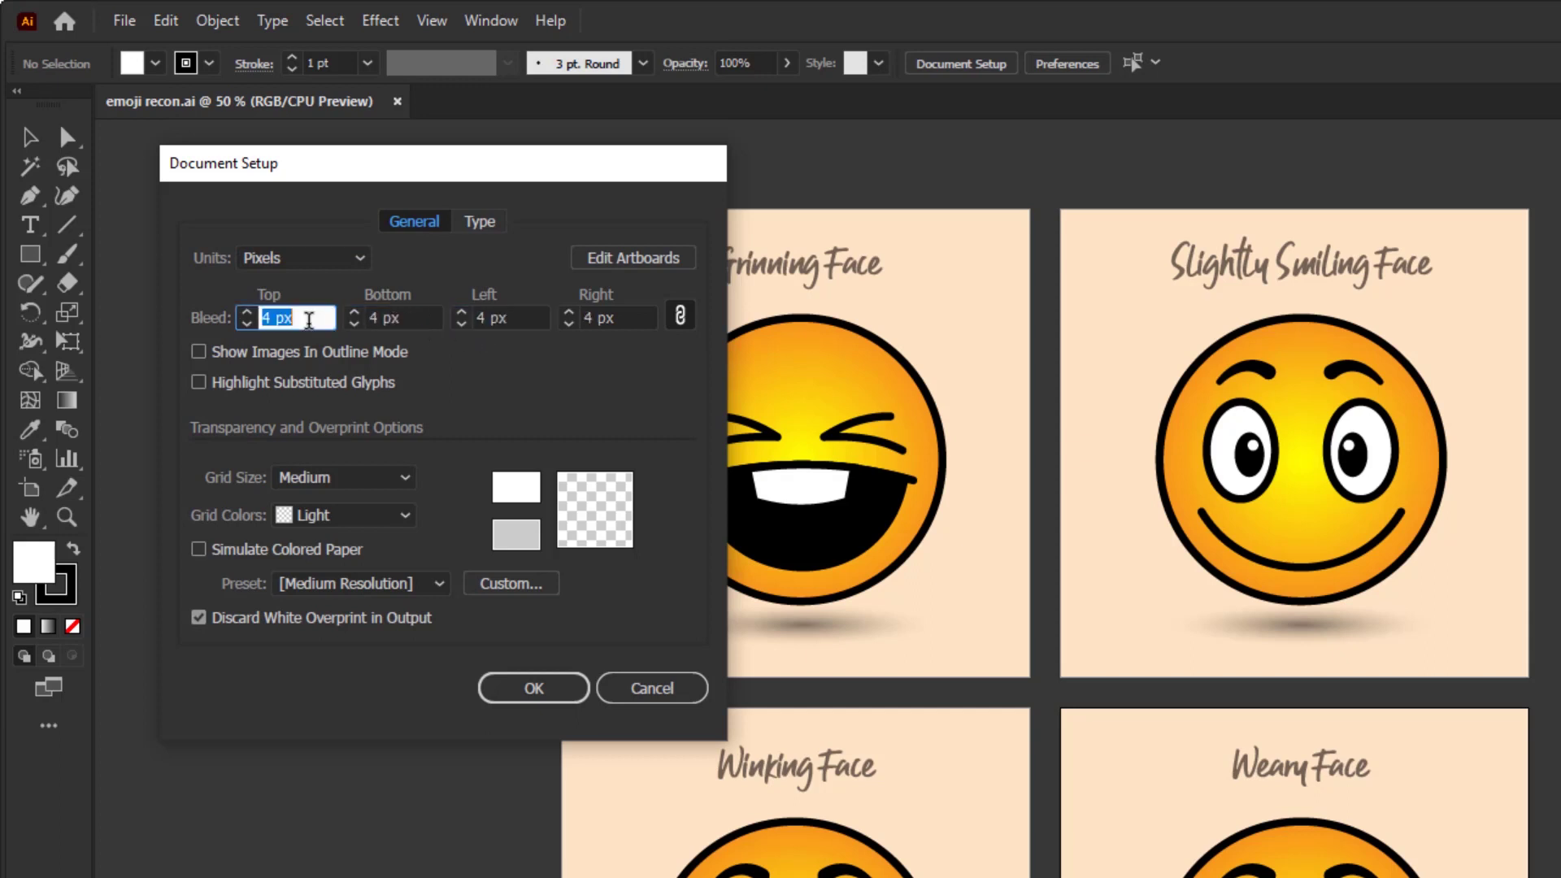
pyautogui.write('10')
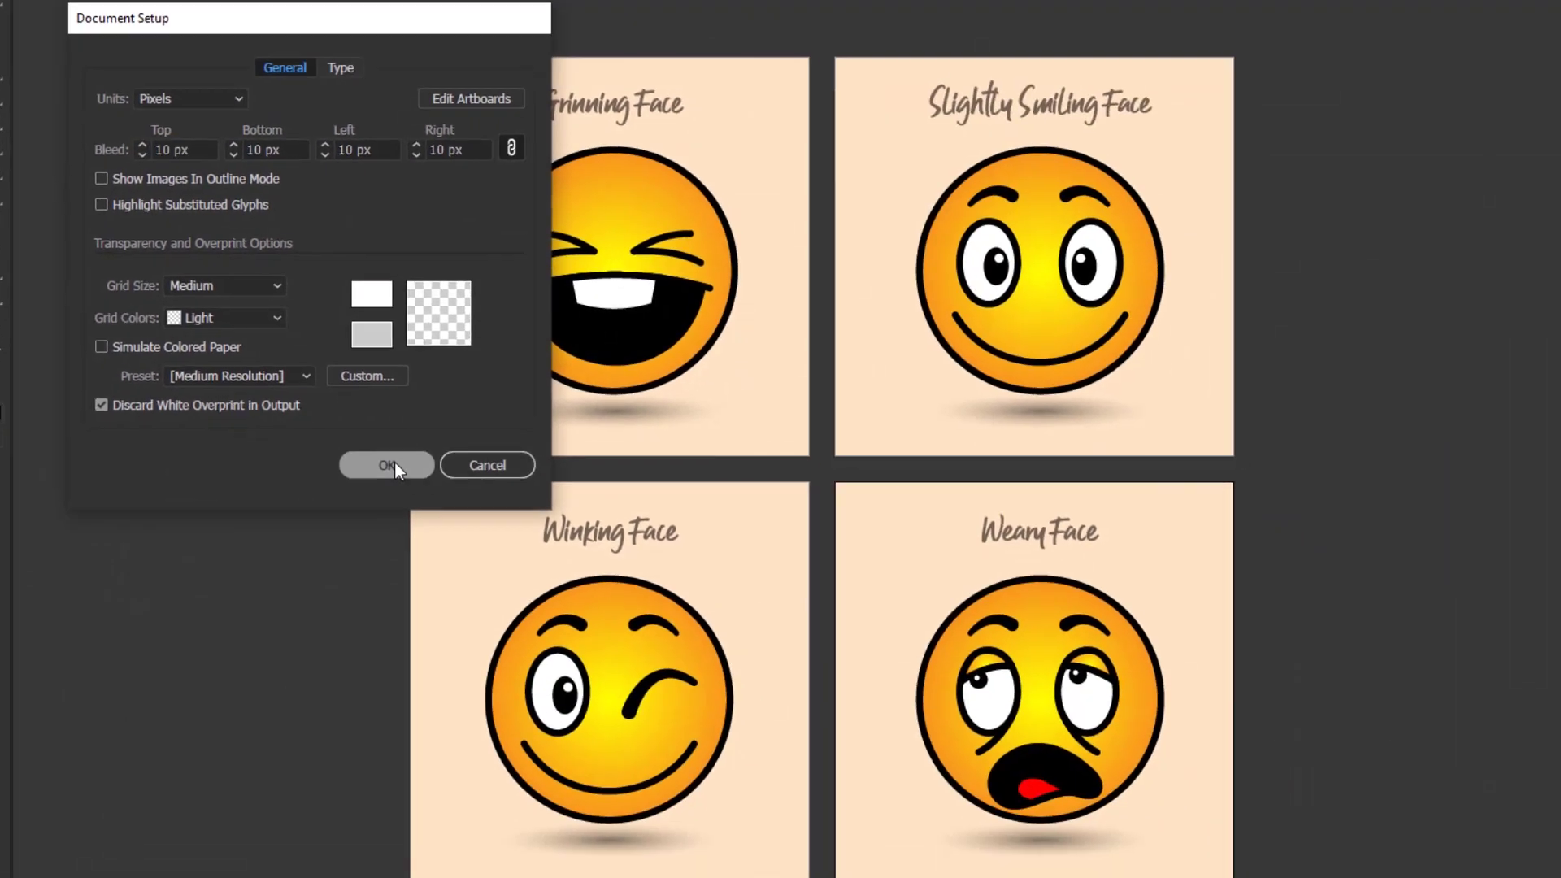
pyautogui.click(393, 463)
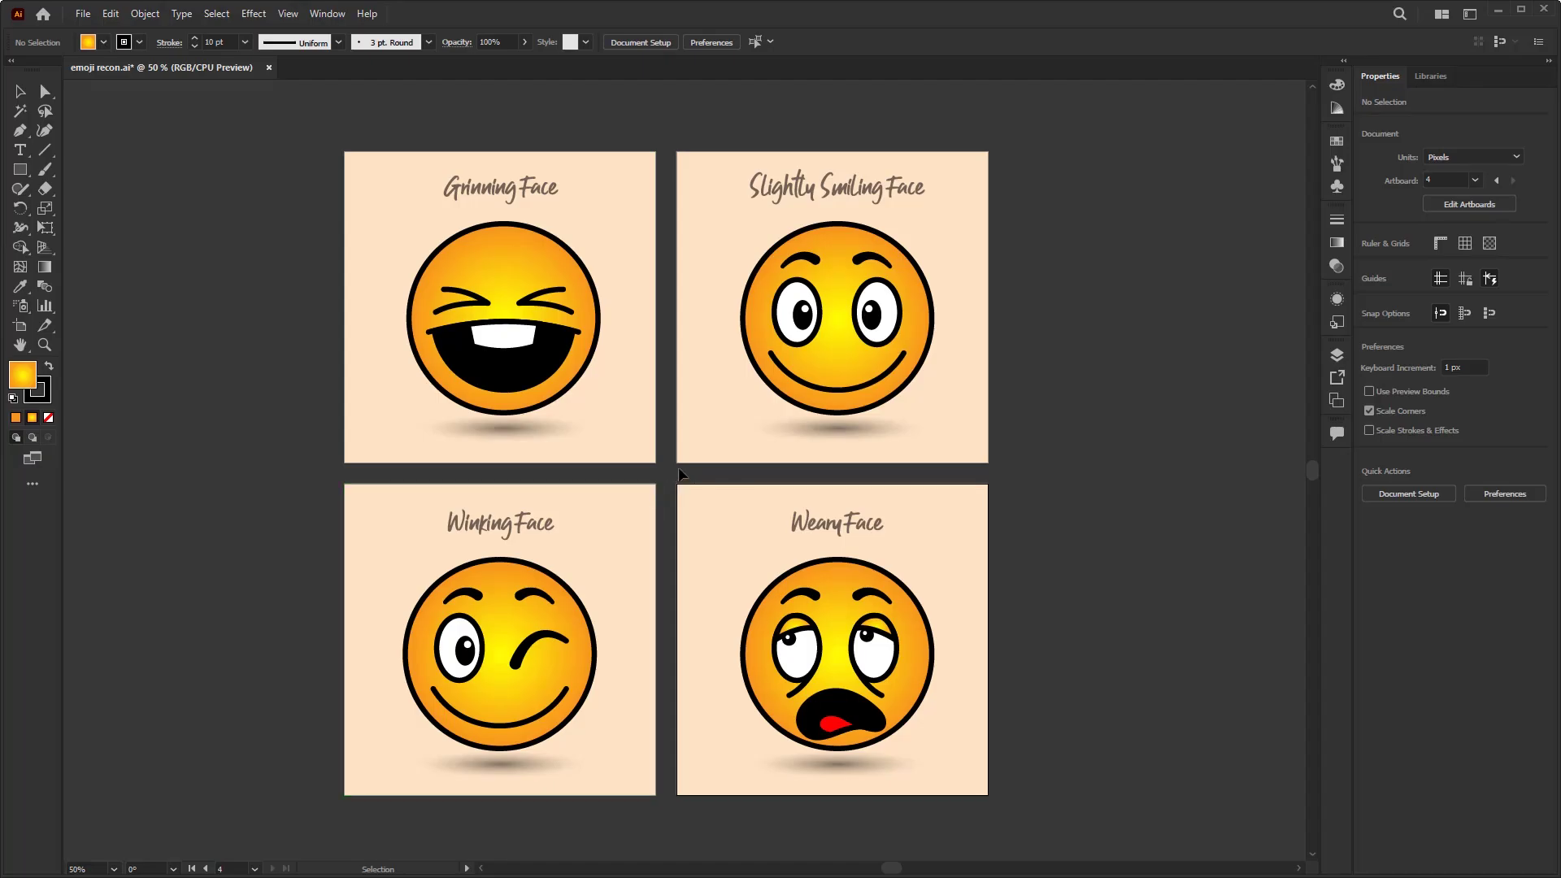
# Marquee-select each emoji artboard's contents, then all four together, then deselect
pyautogui.moveTo(314, 207); pyautogui.dragTo(608, 414)
pyautogui.moveTo(1045, 213); pyautogui.dragTo(918, 365)
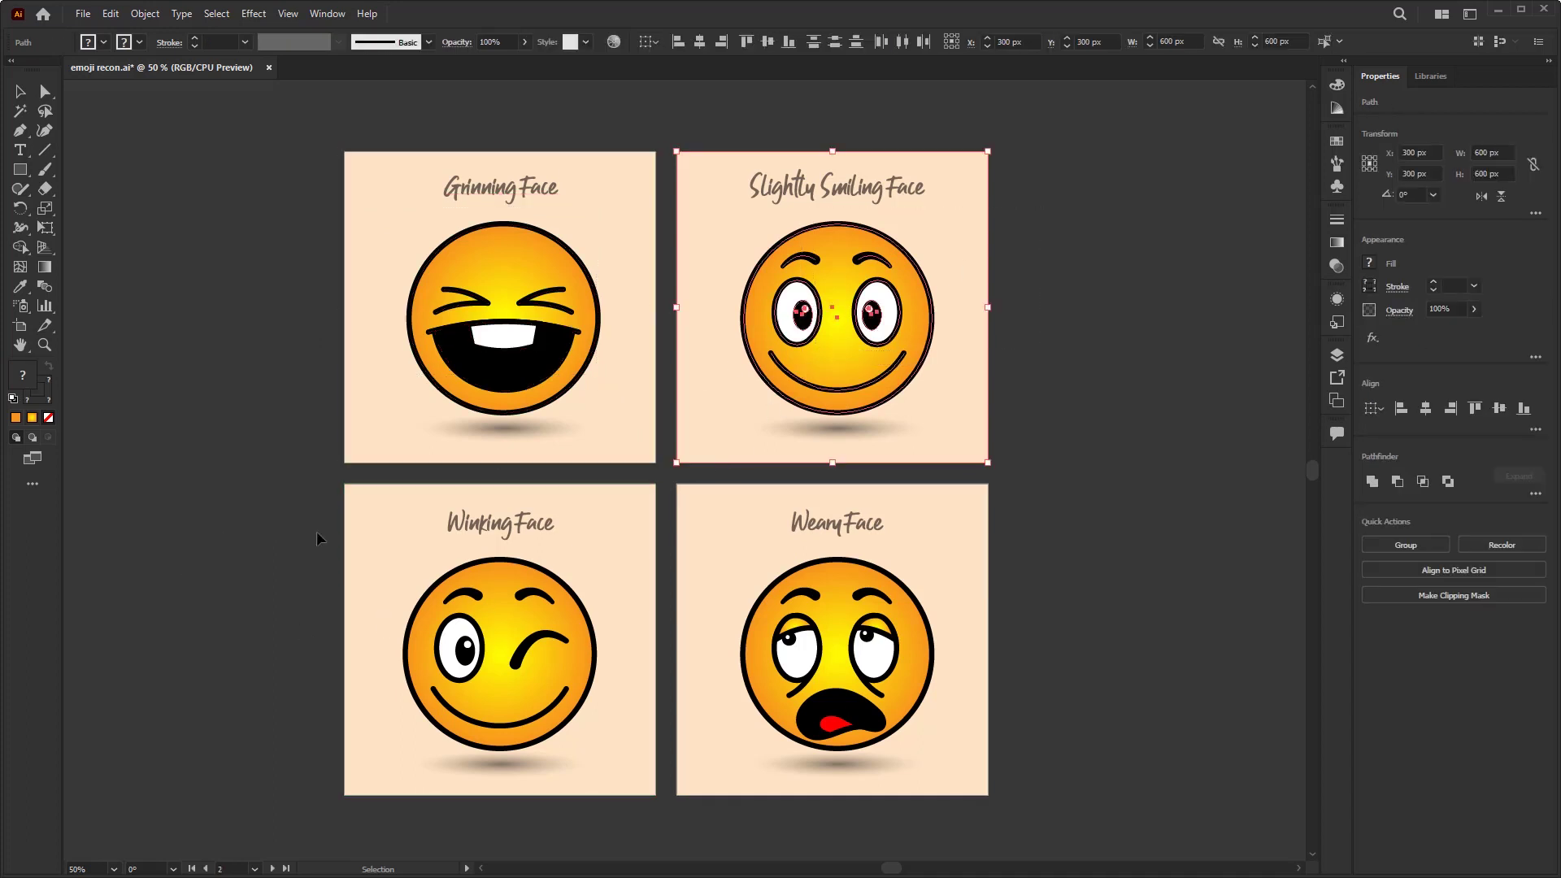
pyautogui.moveTo(320, 535); pyautogui.dragTo(451, 667)
pyautogui.moveTo(1102, 525); pyautogui.dragTo(926, 683)
pyautogui.moveTo(1142, 723); pyautogui.dragTo(858, 592)
pyautogui.moveTo(988, 655); pyautogui.dragTo(149, 192)
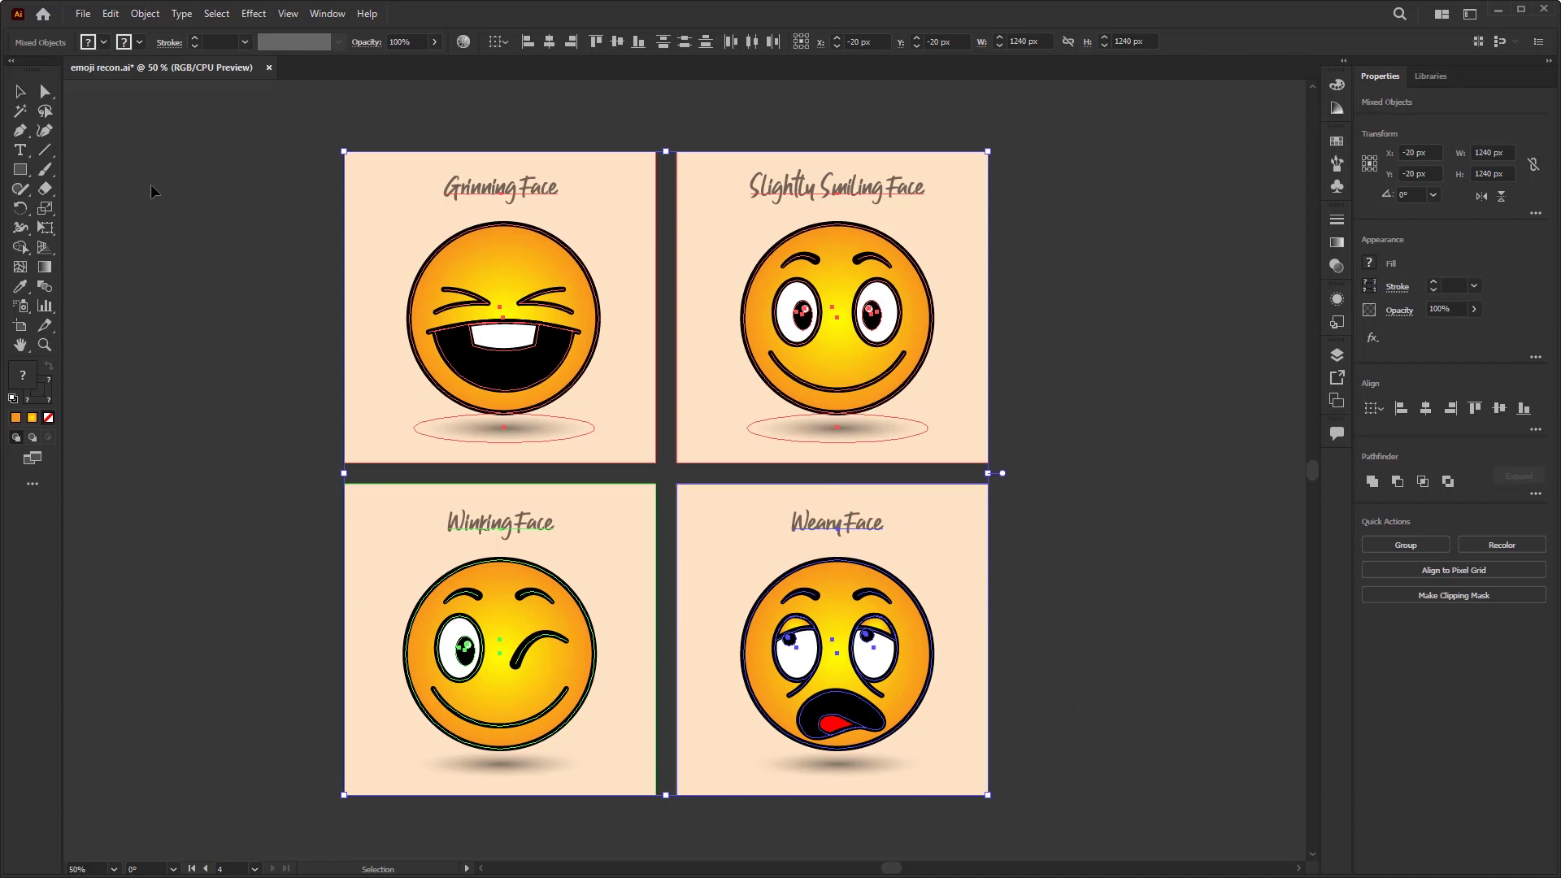
pyautogui.click(236, 352)
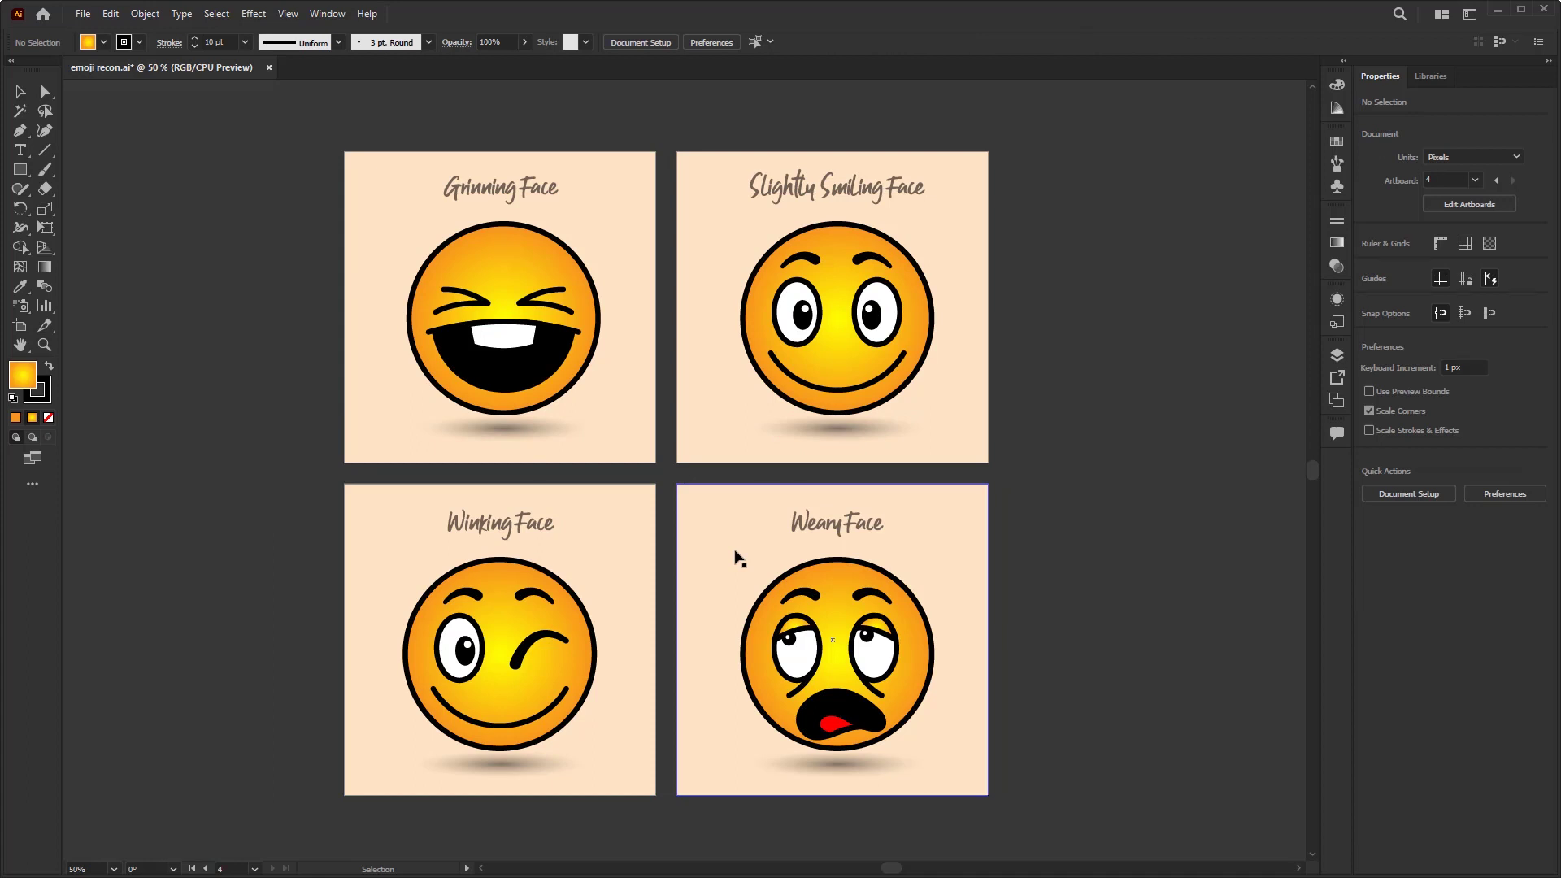
# In the Layers panel, toggle the Weary, Winking and Slightly Smiling Face layers off and back on
pyautogui.click(1337, 354)
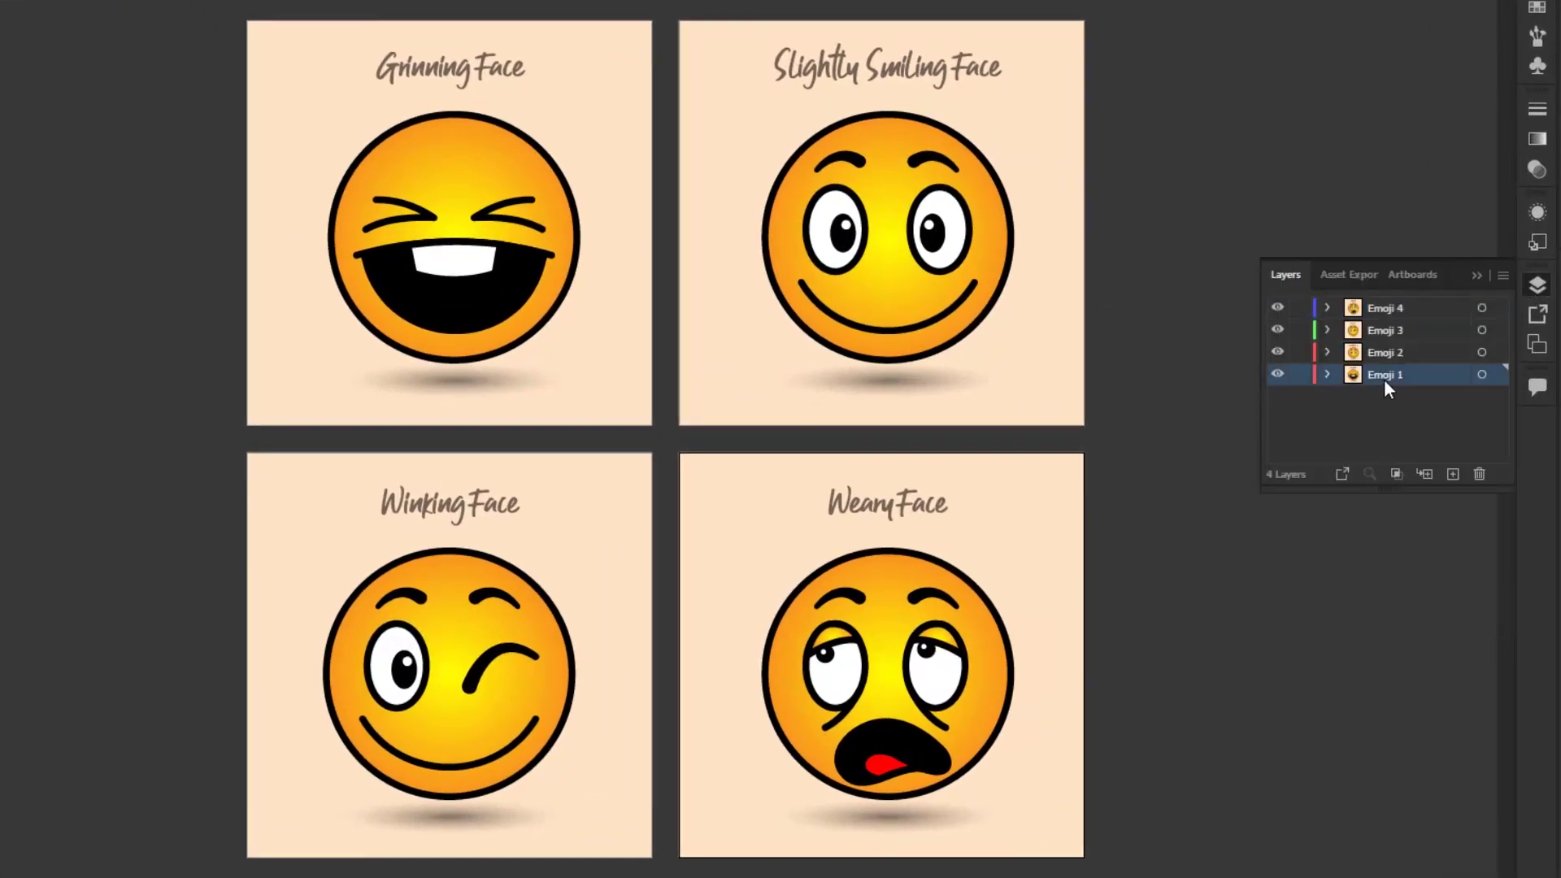
pyautogui.click(1278, 308)
pyautogui.click(1277, 308)
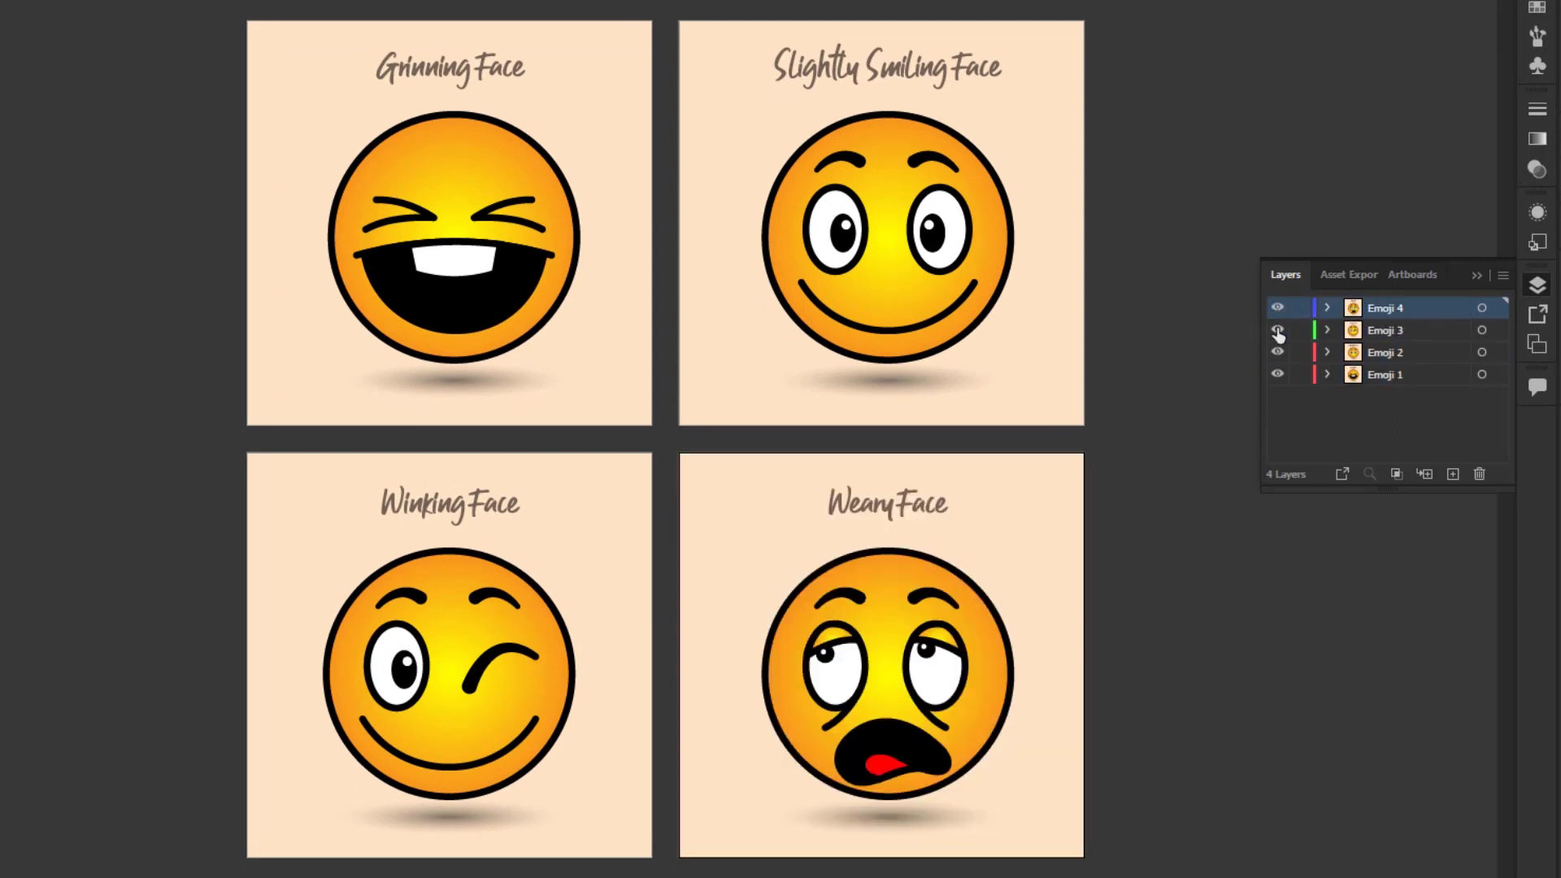
pyautogui.click(1278, 330)
pyautogui.click(1277, 330)
pyautogui.click(1276, 352)
pyautogui.click(1275, 352)
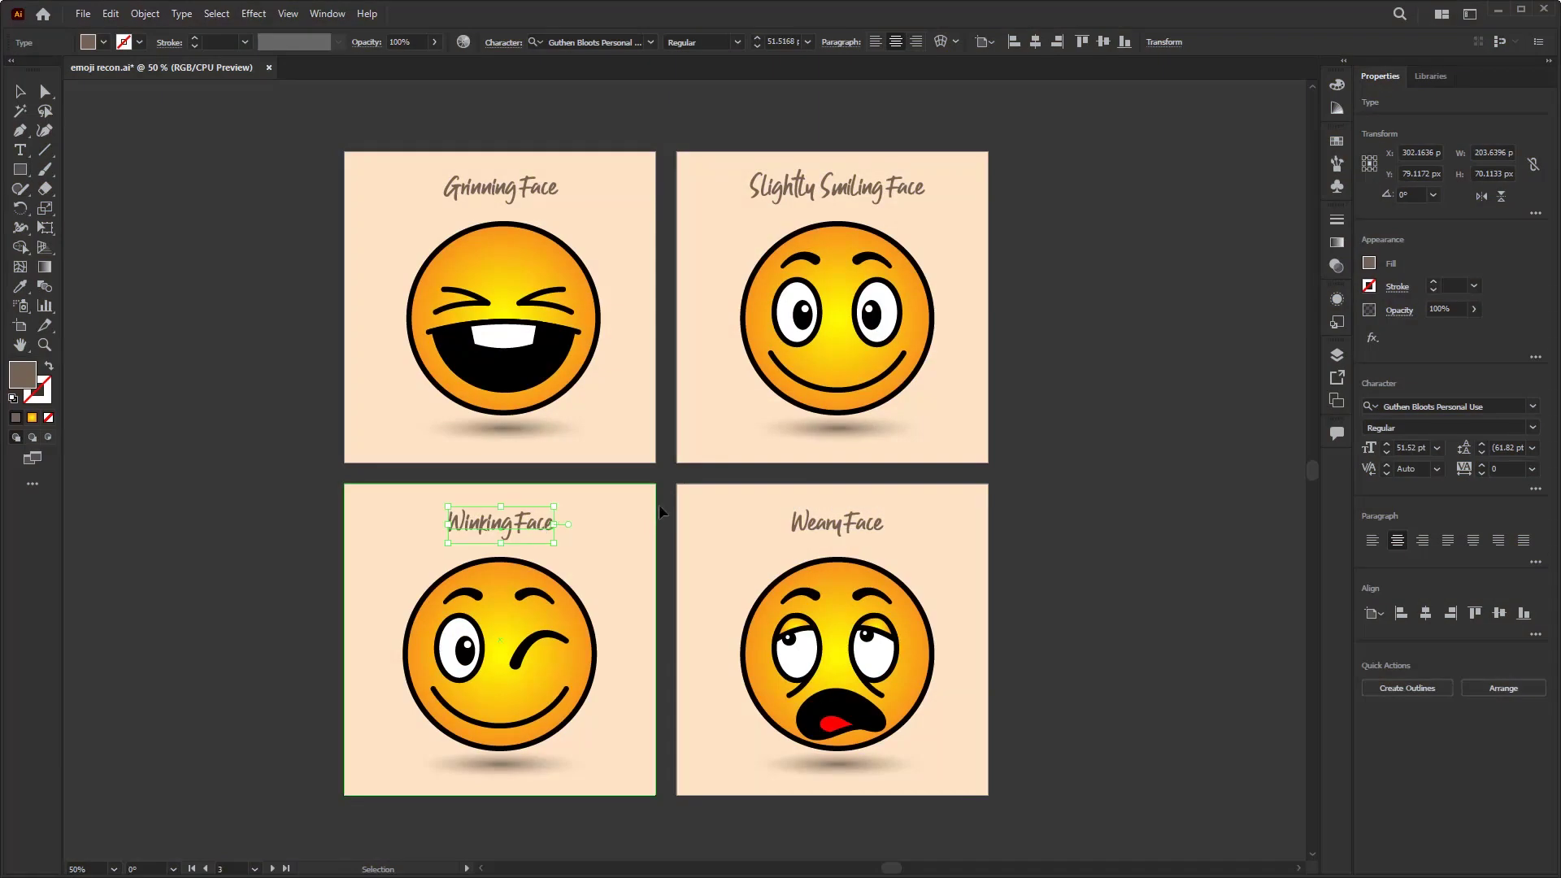
# Select the full text of each emoji title, ending with the Winking Face title selected
pyautogui.click(546, 192)
pyautogui.doubleClick(529, 191)
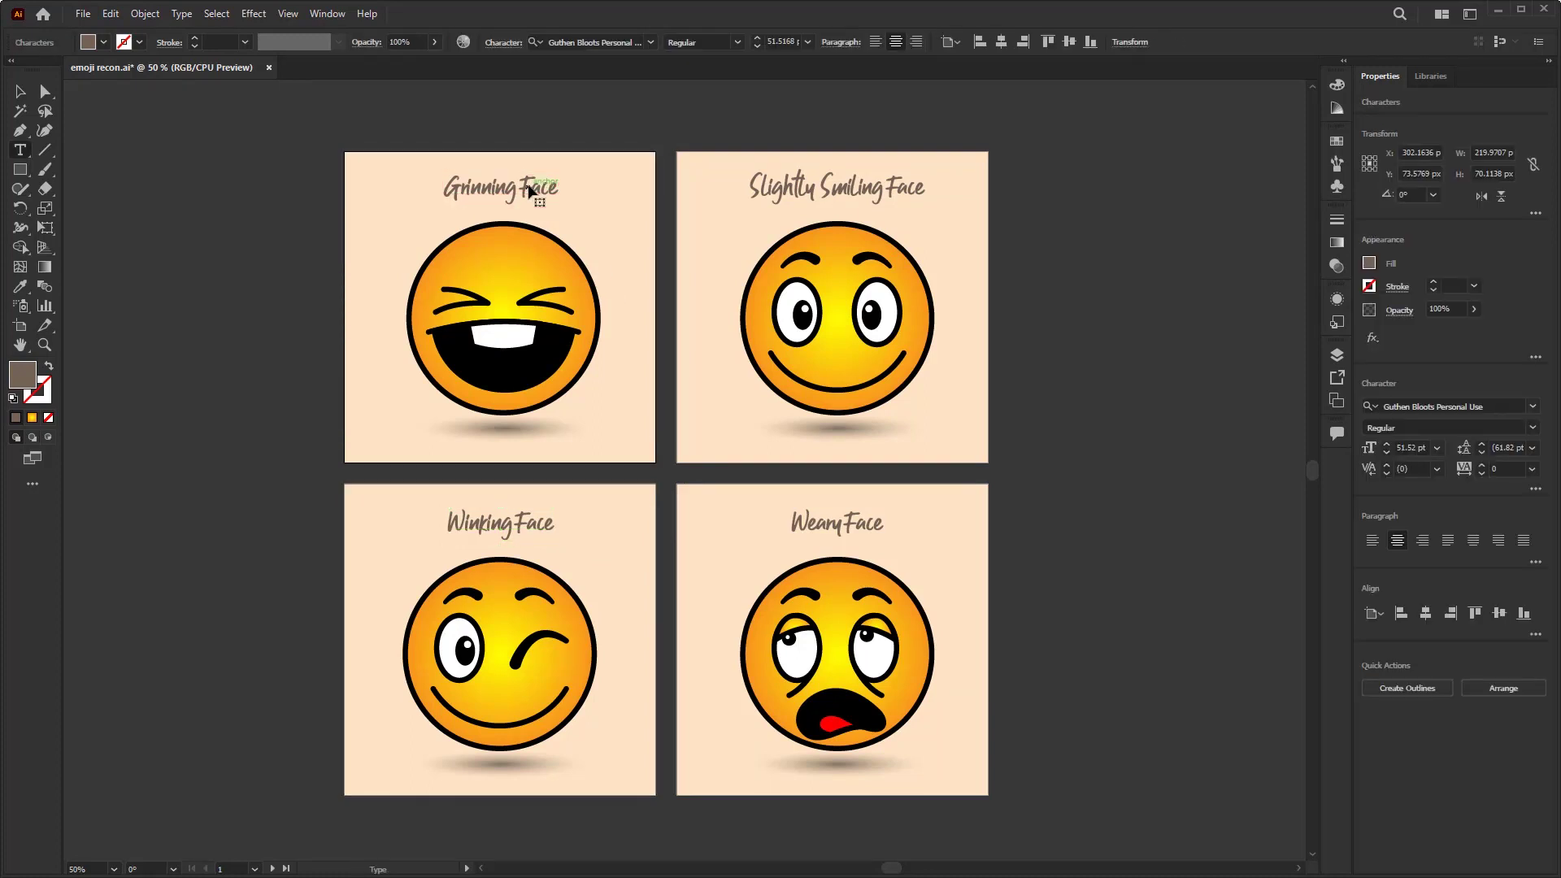
pyautogui.hotkey('ctrl', 'a')
pyautogui.doubleClick(842, 187)
pyautogui.hotkey('ctrl', 'a')
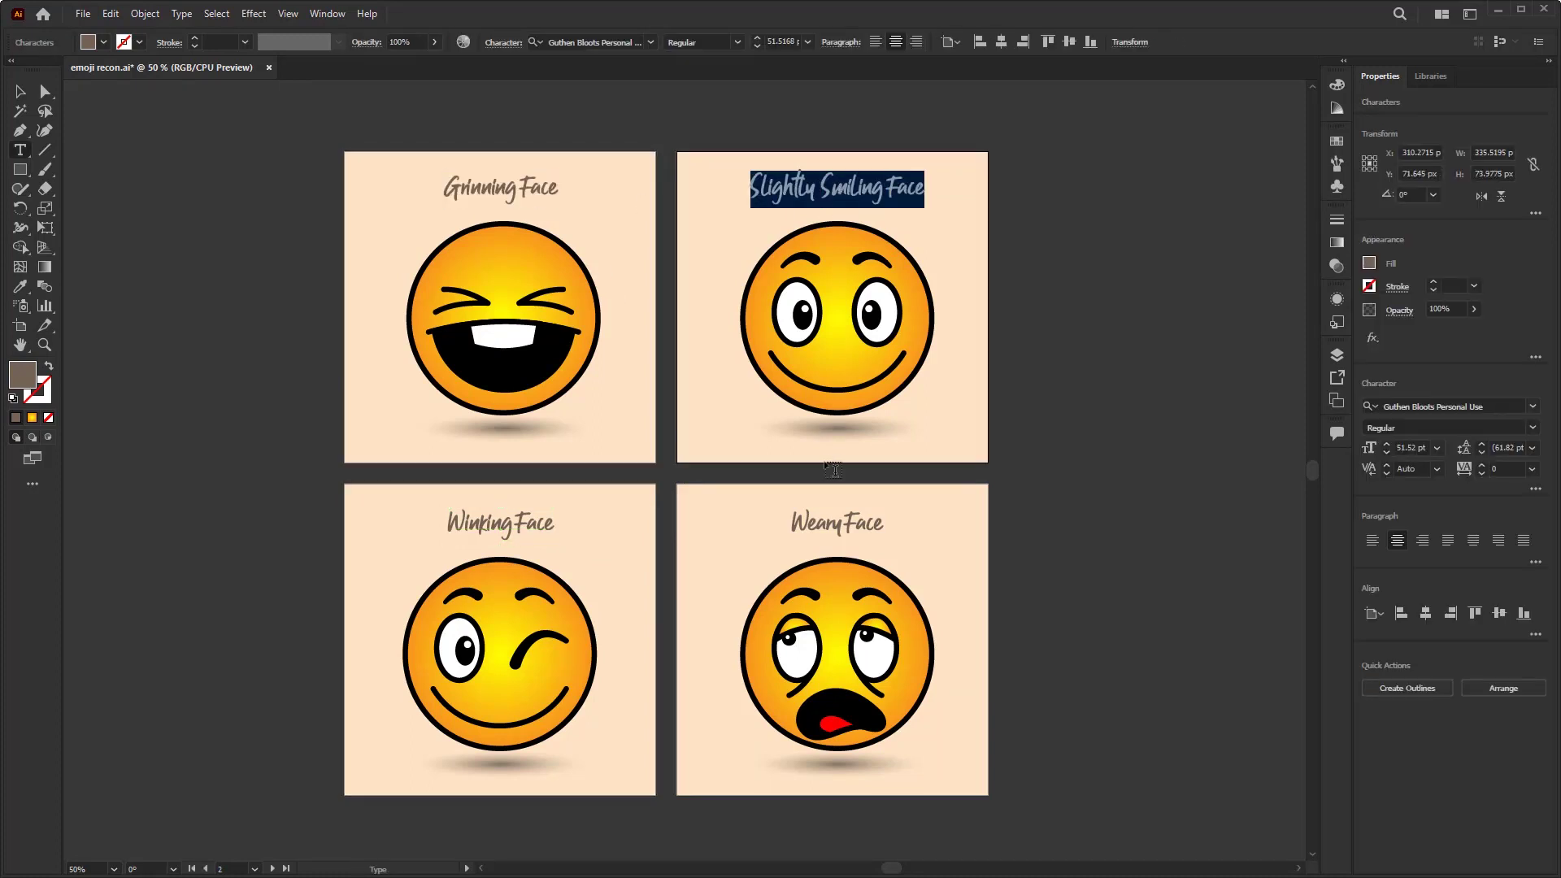
pyautogui.doubleClick(834, 520)
pyautogui.hotkey('ctrl', 'a')
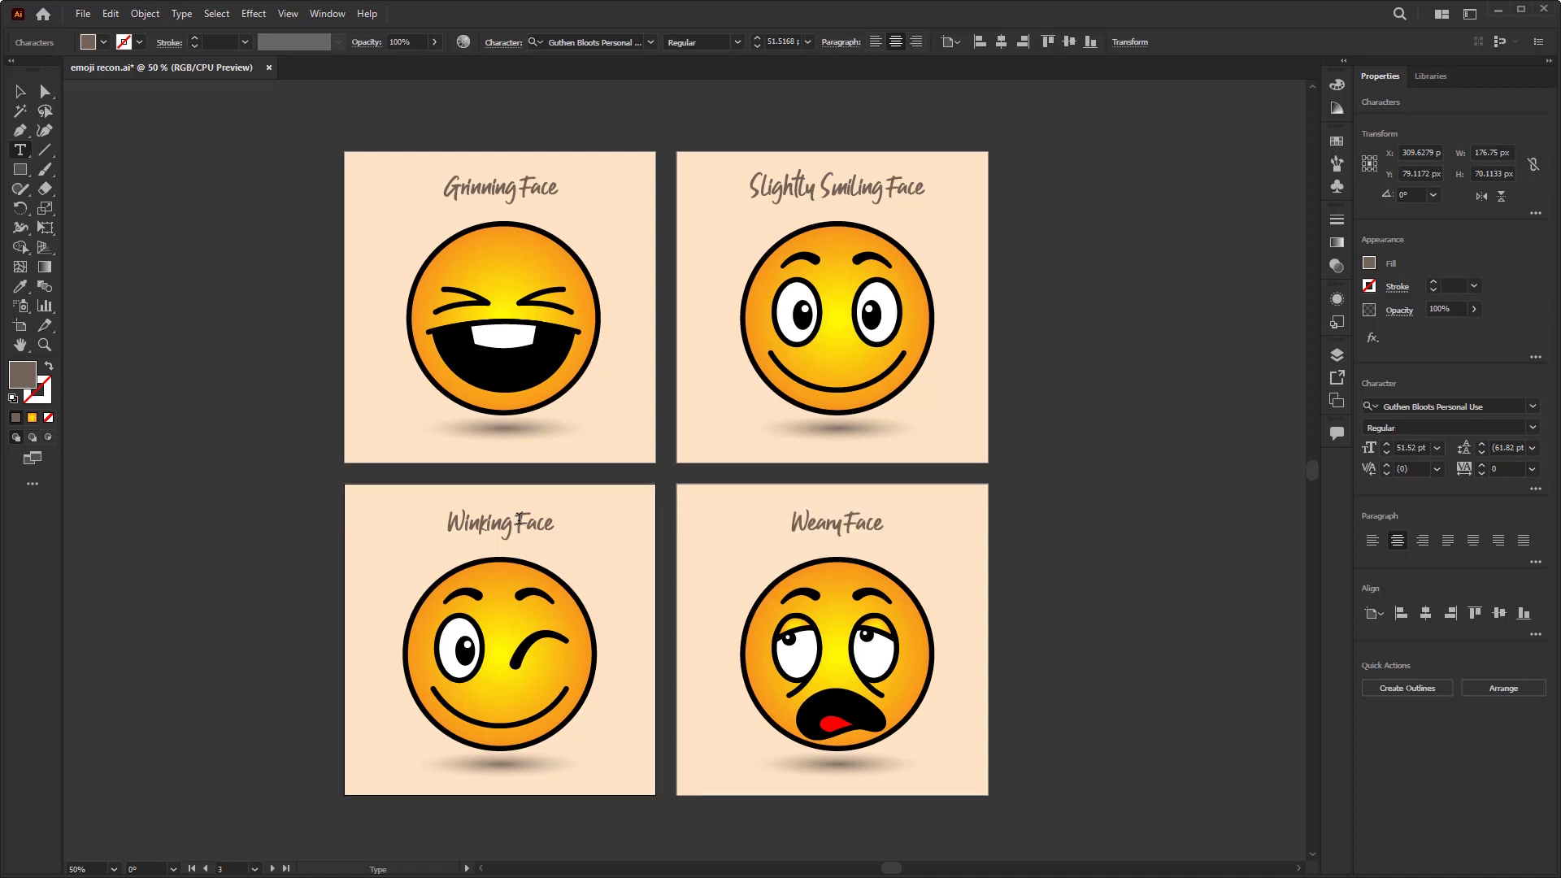
pyautogui.doubleClick(519, 522)
pyautogui.hotkey('ctrl', 'a')
pyautogui.press('Escape')
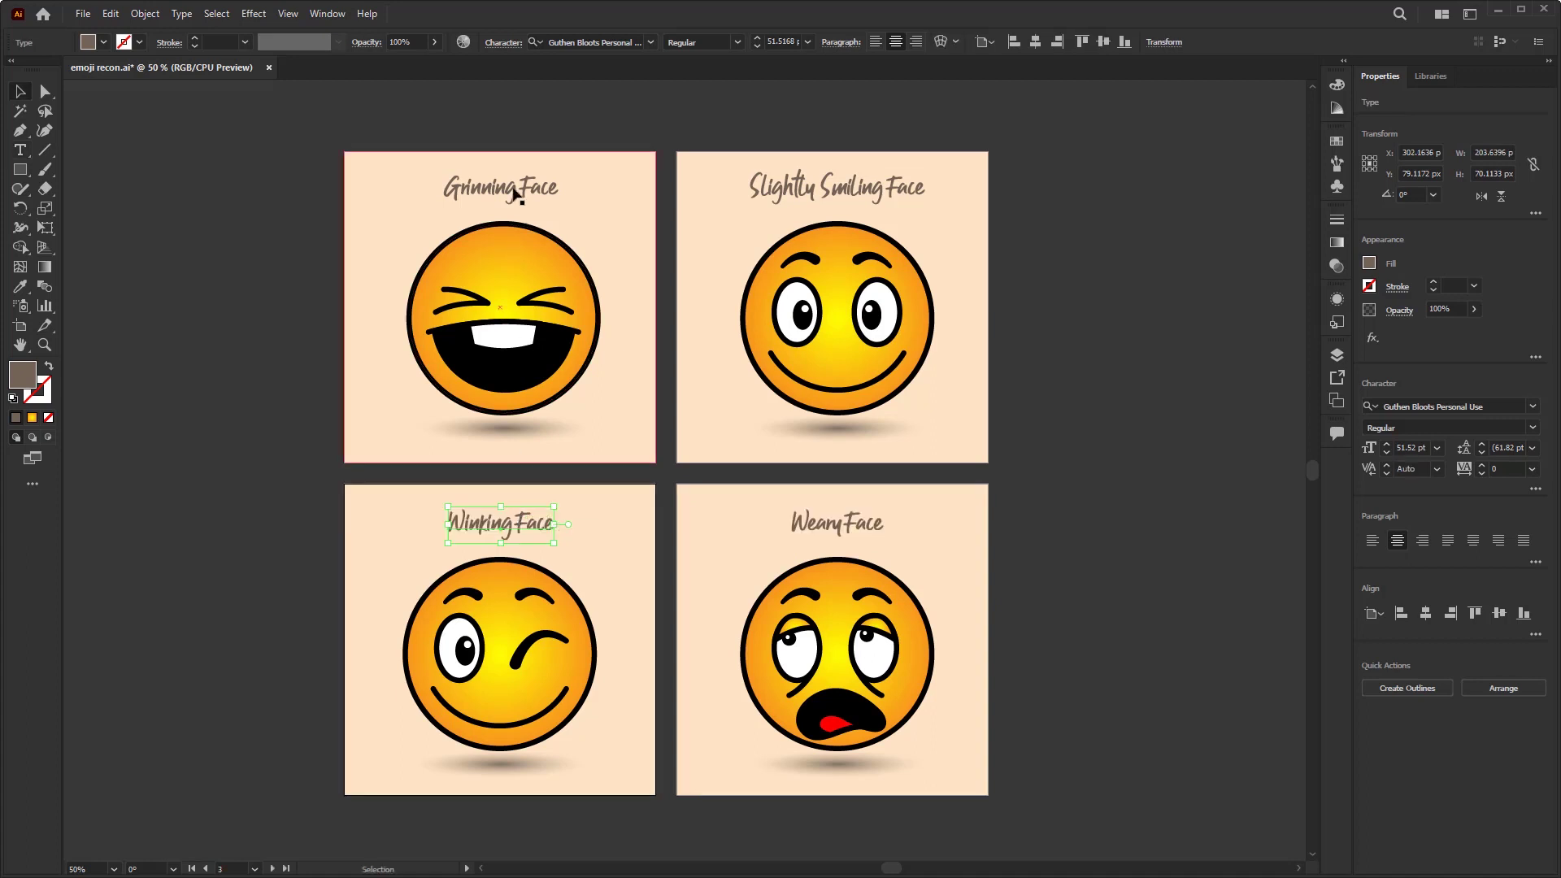
# Add the Grinning, Slightly Smiling and Weary Face titles to the selection and Create Outlines
pyautogui.keyDown('shift'); pyautogui.click(521, 192); pyautogui.keyUp('shift')
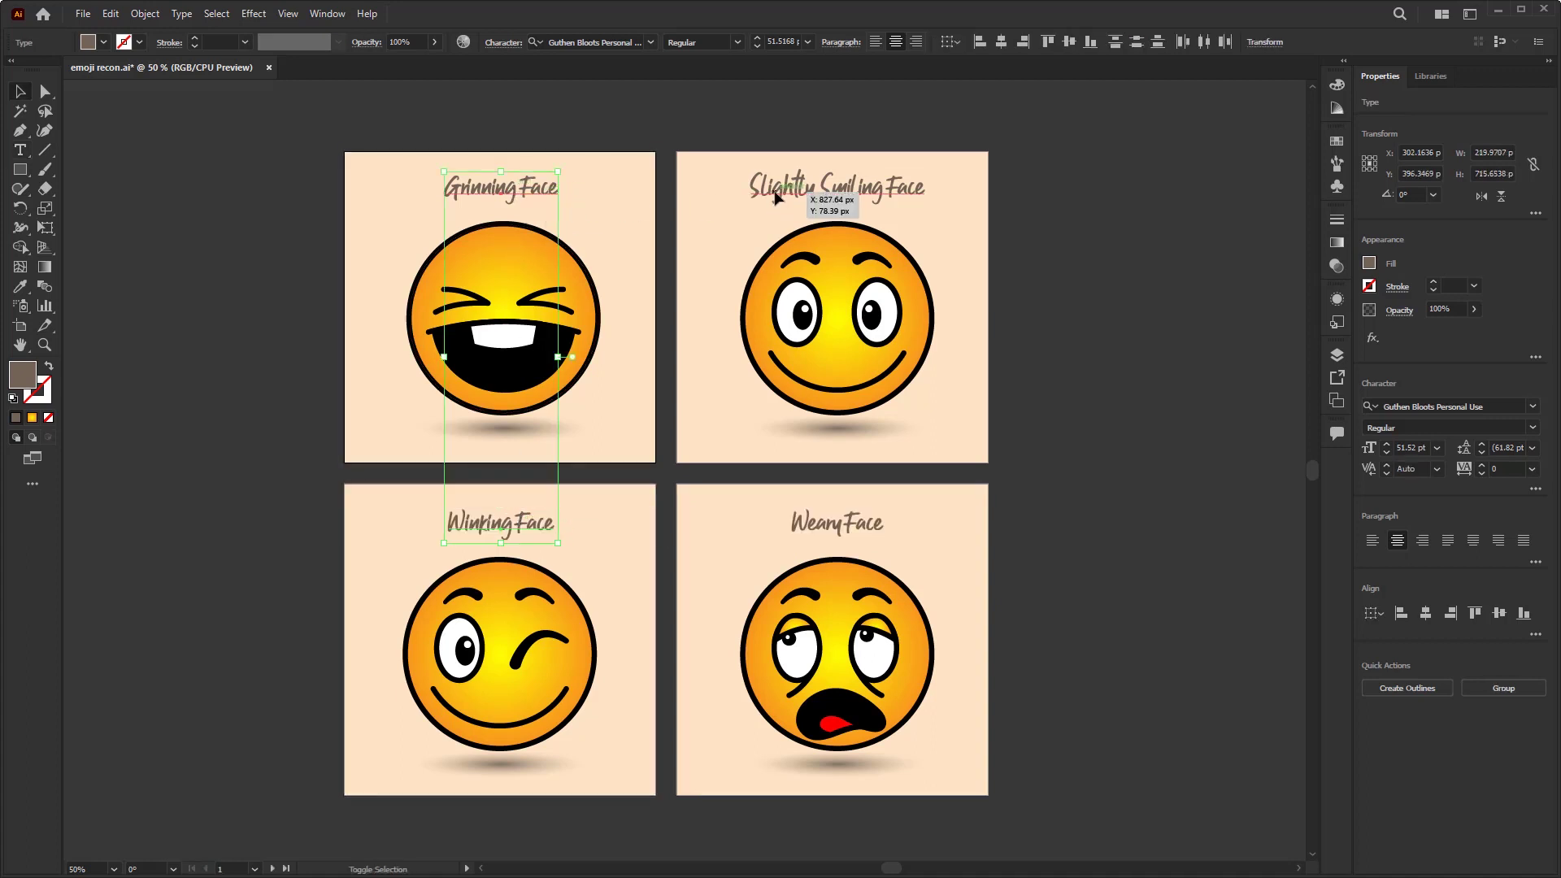
pyautogui.keyDown('shift'); pyautogui.click(773, 192); pyautogui.keyUp('shift')
pyautogui.keyDown('shift'); pyautogui.click(845, 524); pyautogui.keyUp('shift')
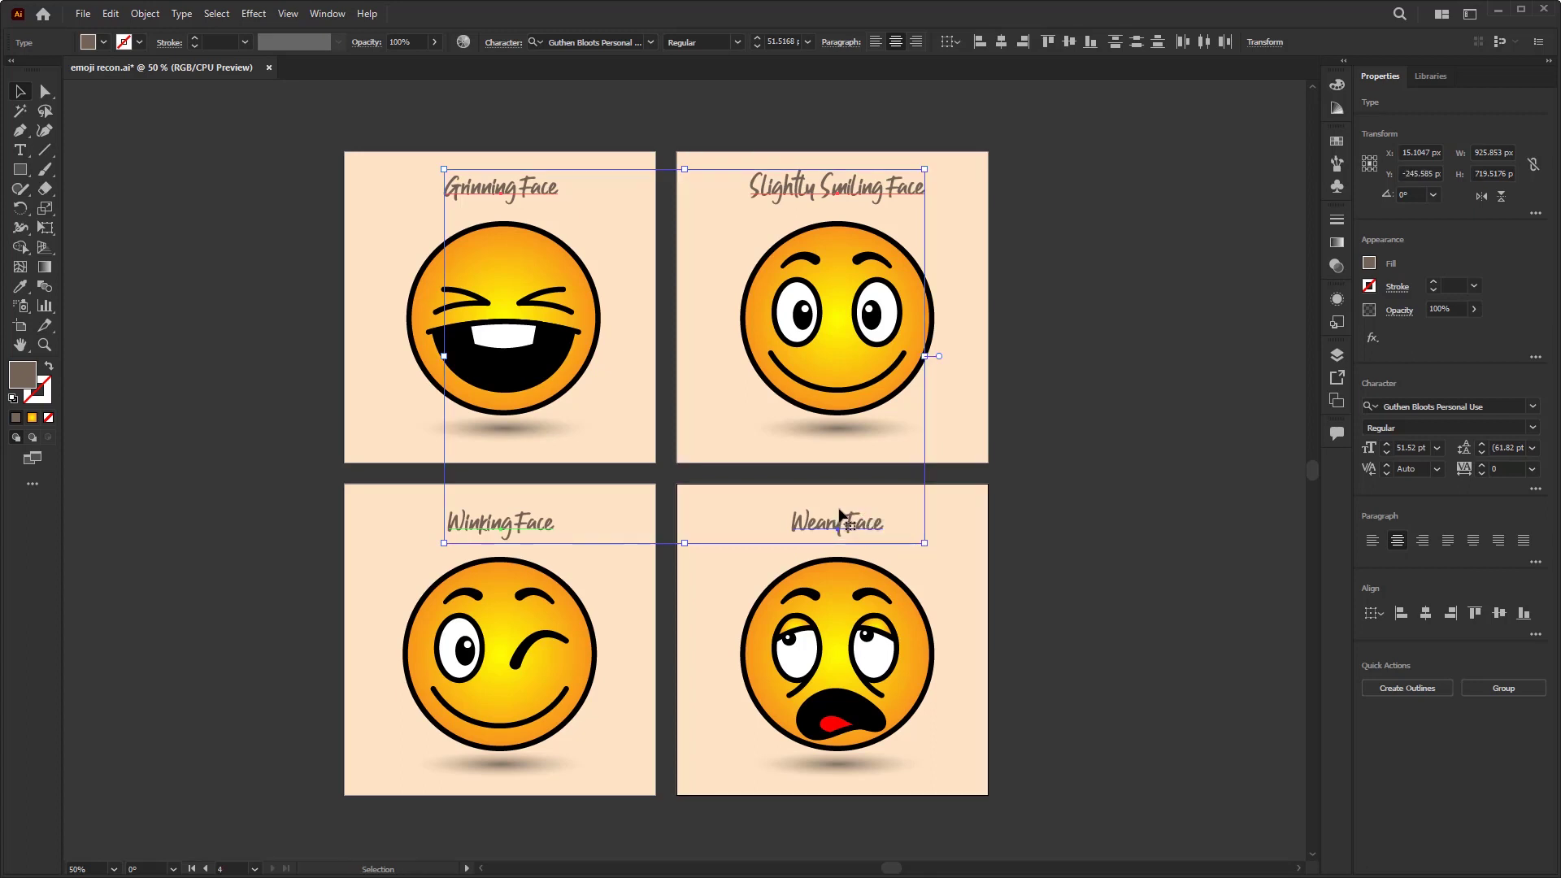
pyautogui.rightClick(807, 526)
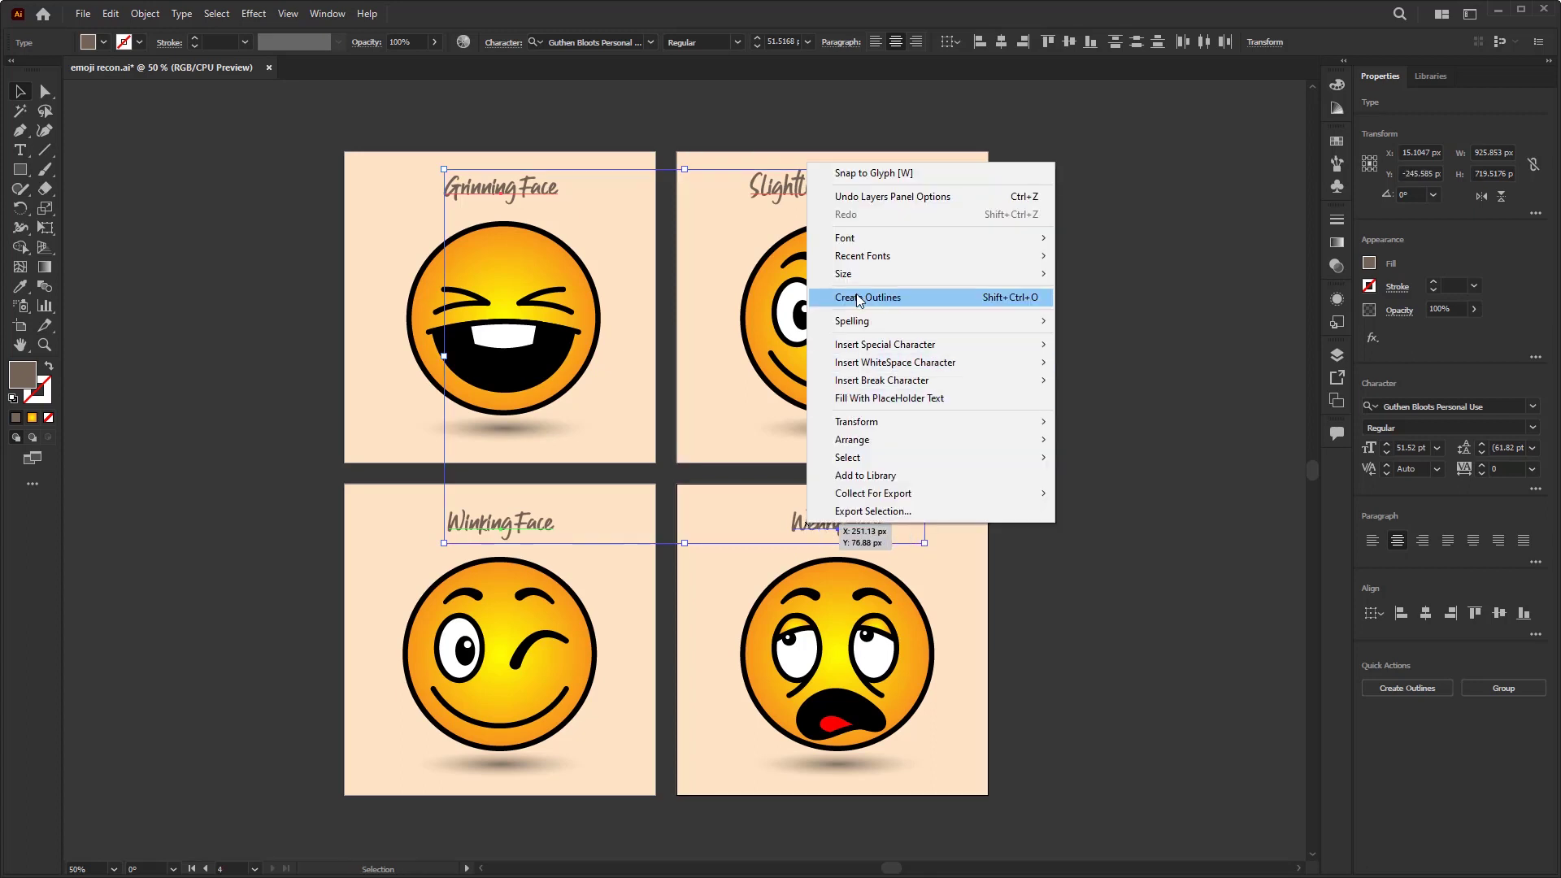
pyautogui.click(931, 299)
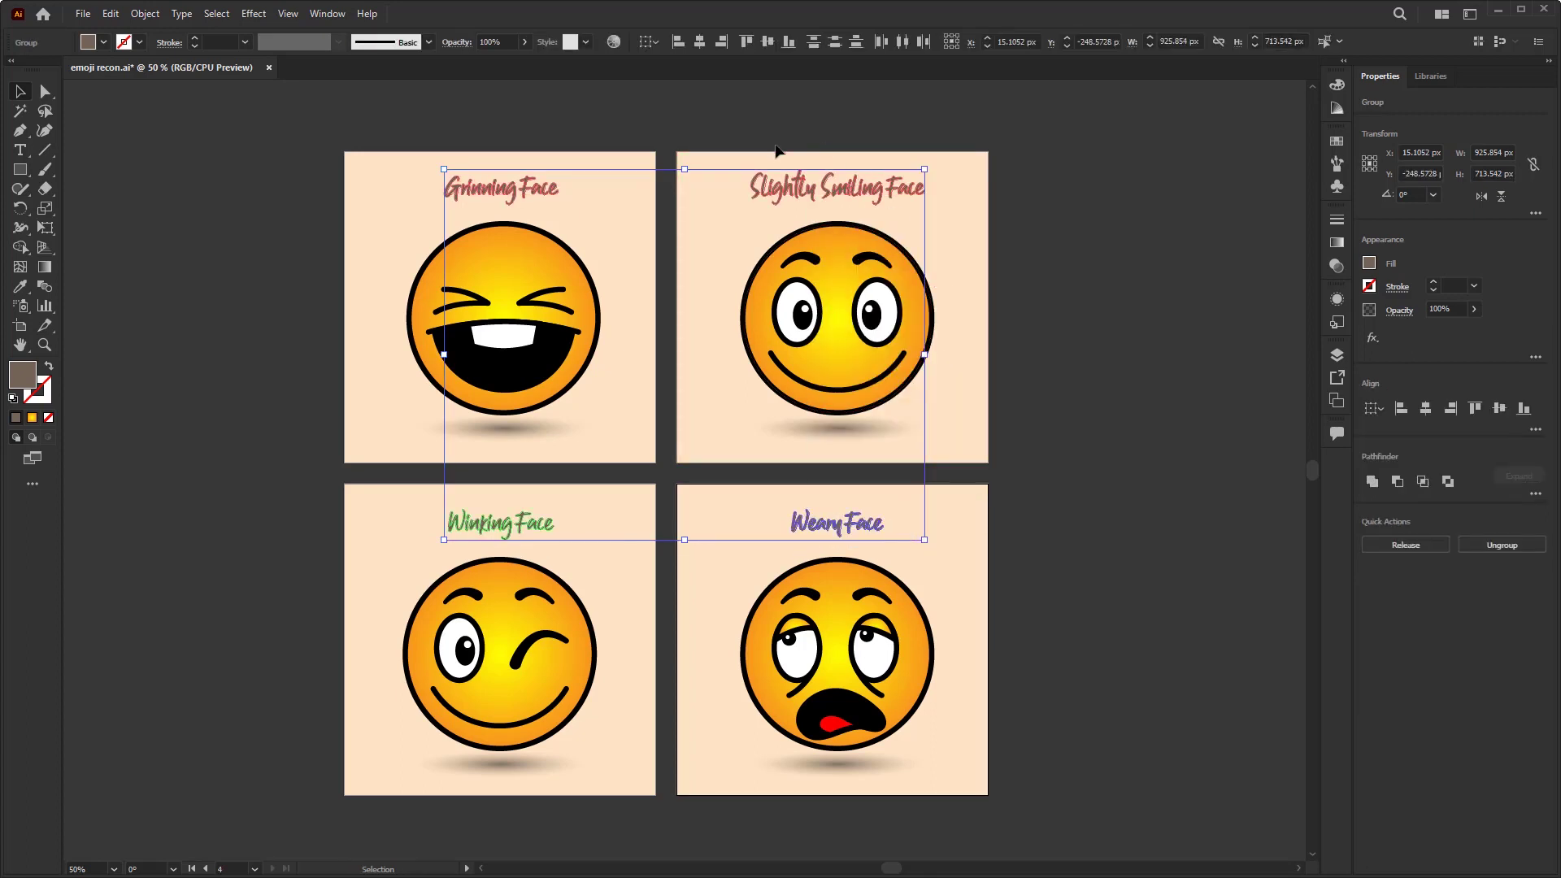
# Check the outlined titles' anchor points and select each outlined title to confirm
pyautogui.press('a')
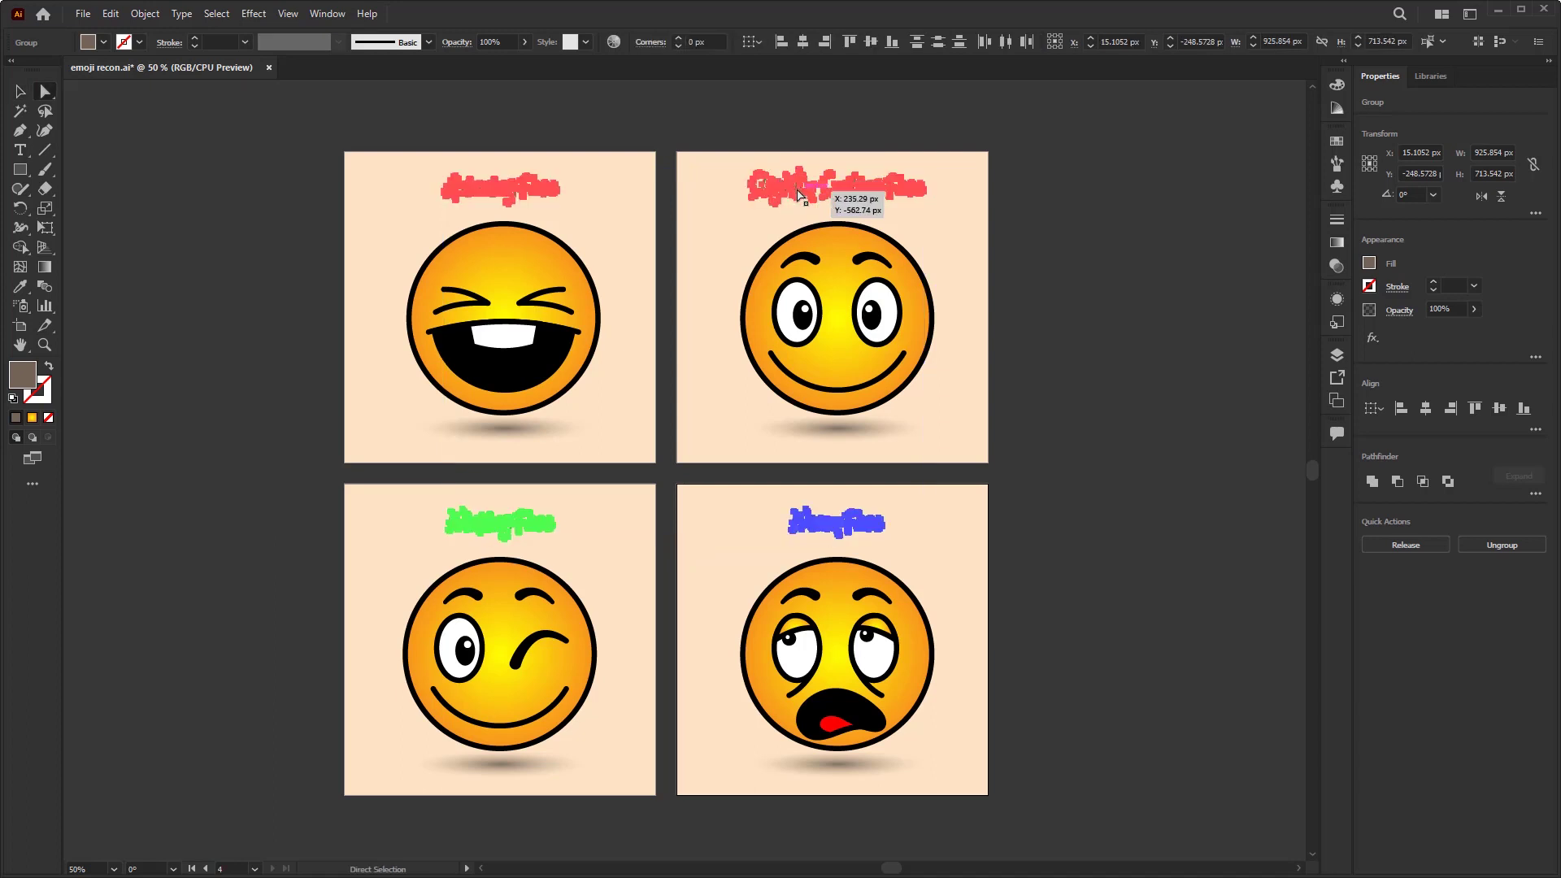
pyautogui.press('v')
pyautogui.click(497, 189)
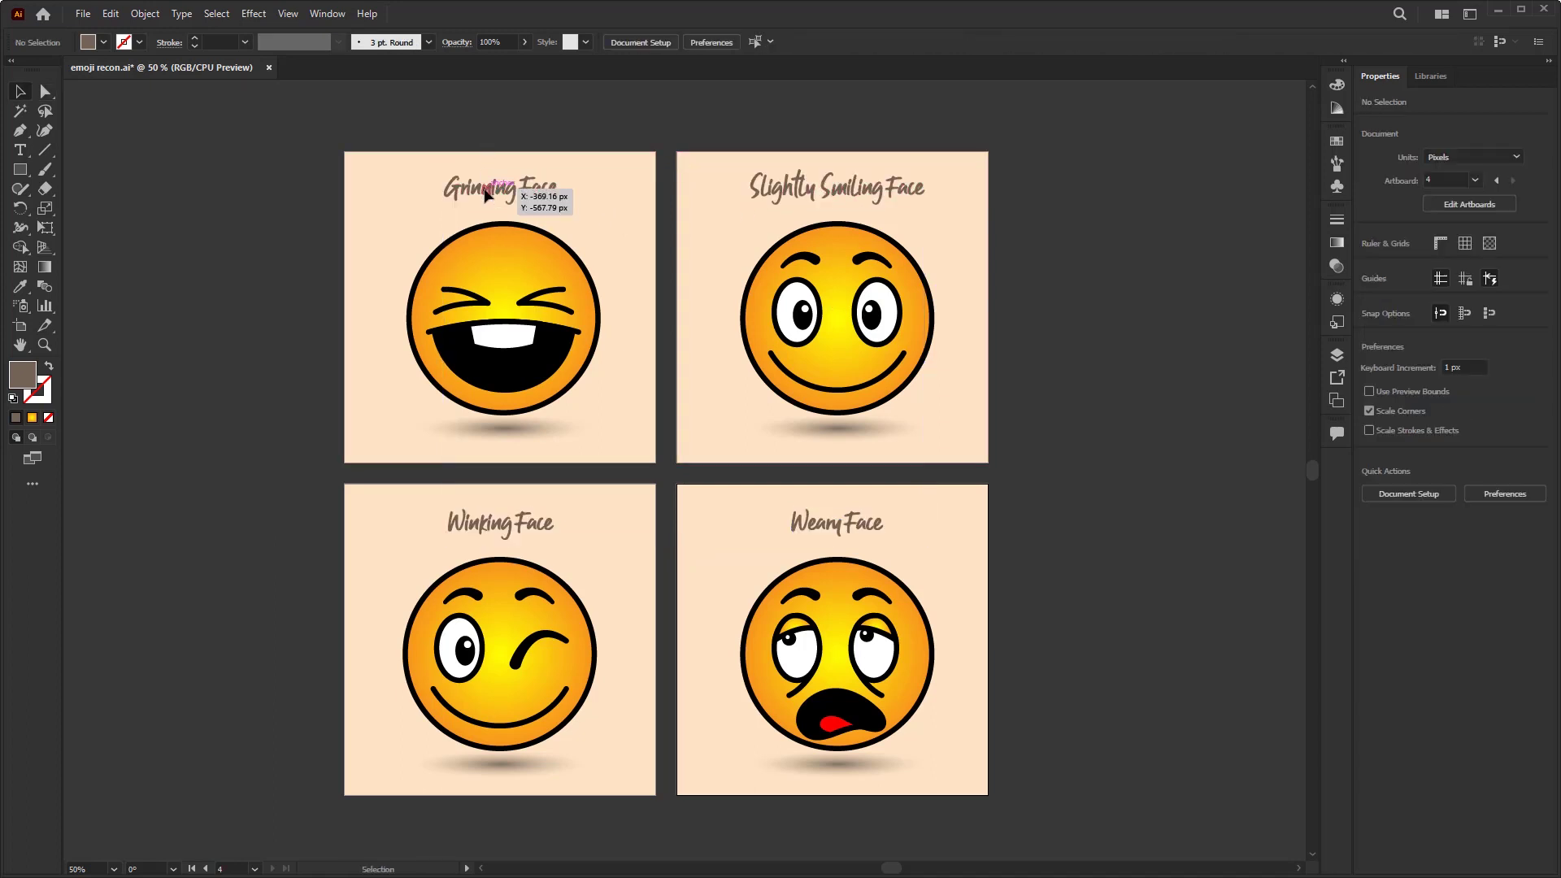
pyautogui.click(491, 517)
pyautogui.click(865, 527)
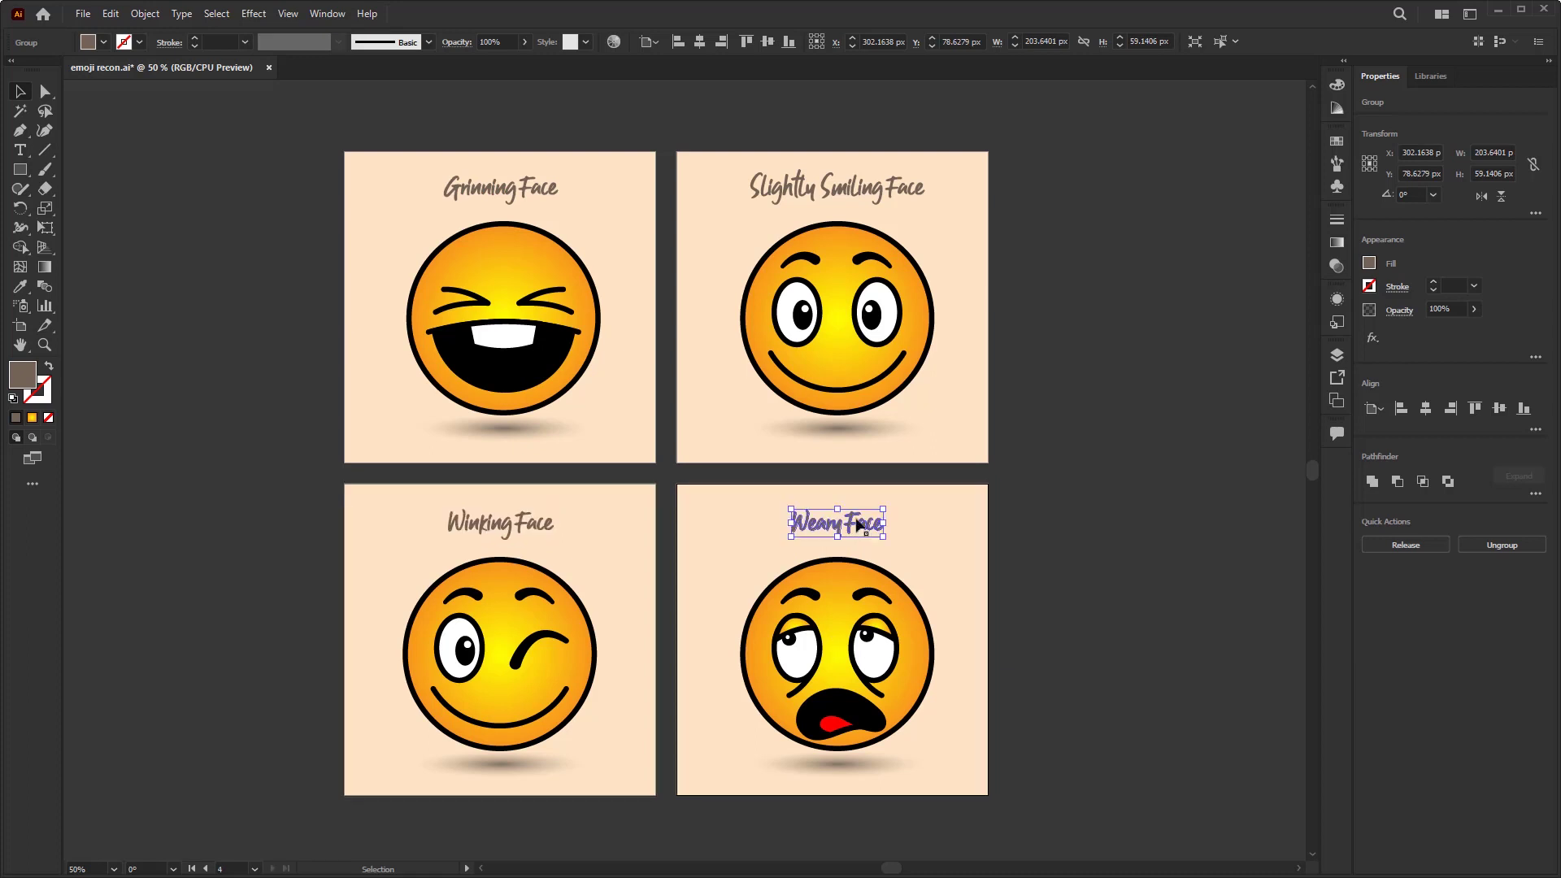
pyautogui.click(867, 199)
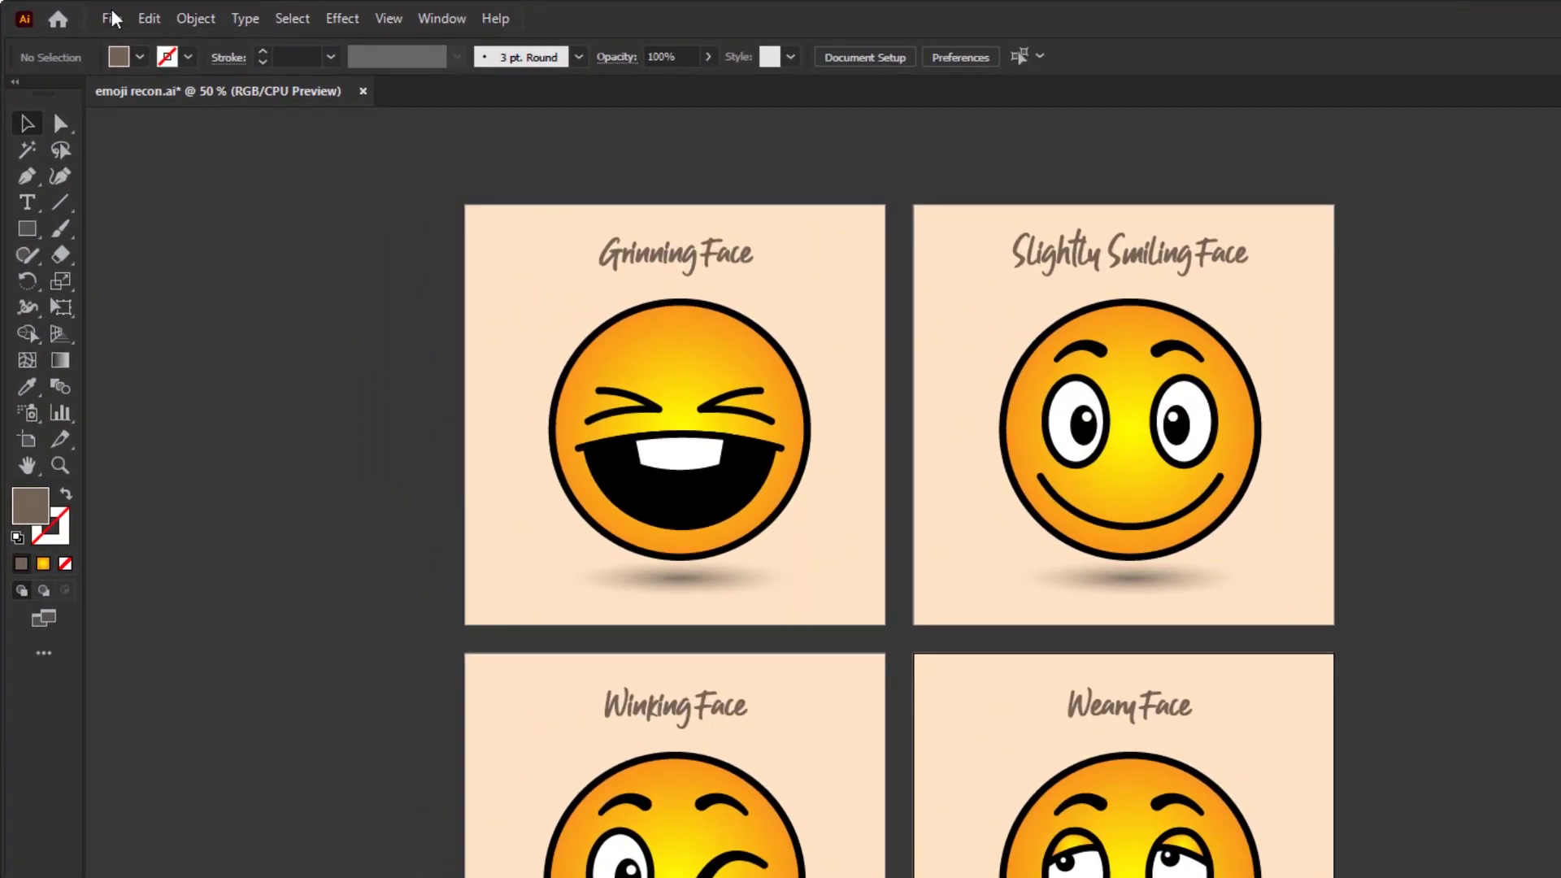
# Bring up the File menu's document commands for setup and saving
pyautogui.click(106, 17)
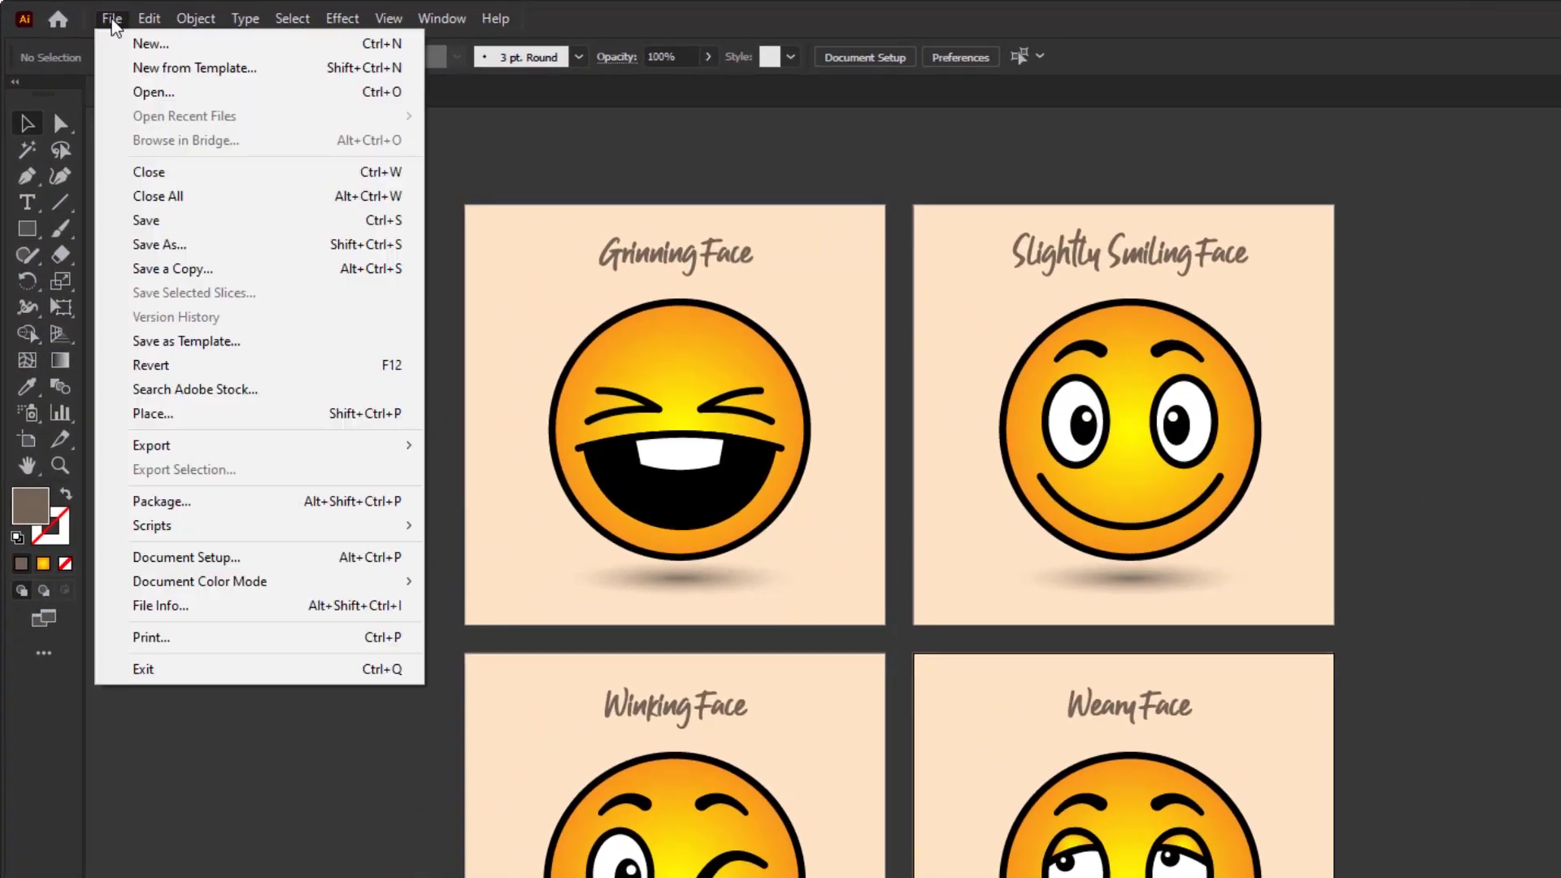
pyautogui.moveTo(244, 581)
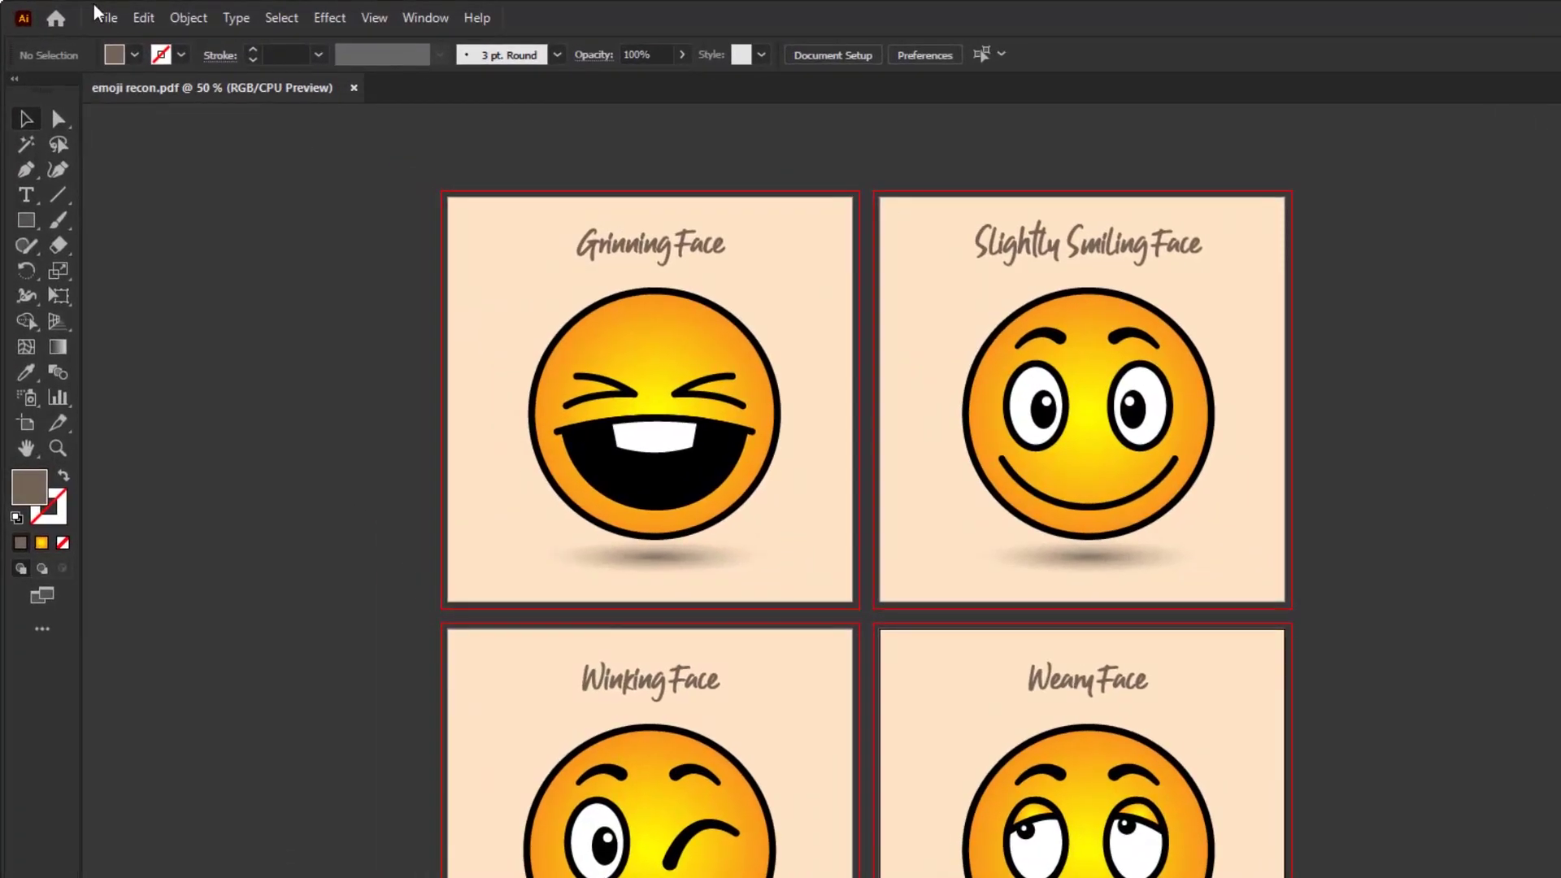
# Save As the document in Adobe PDF format
pyautogui.click(97, 15)
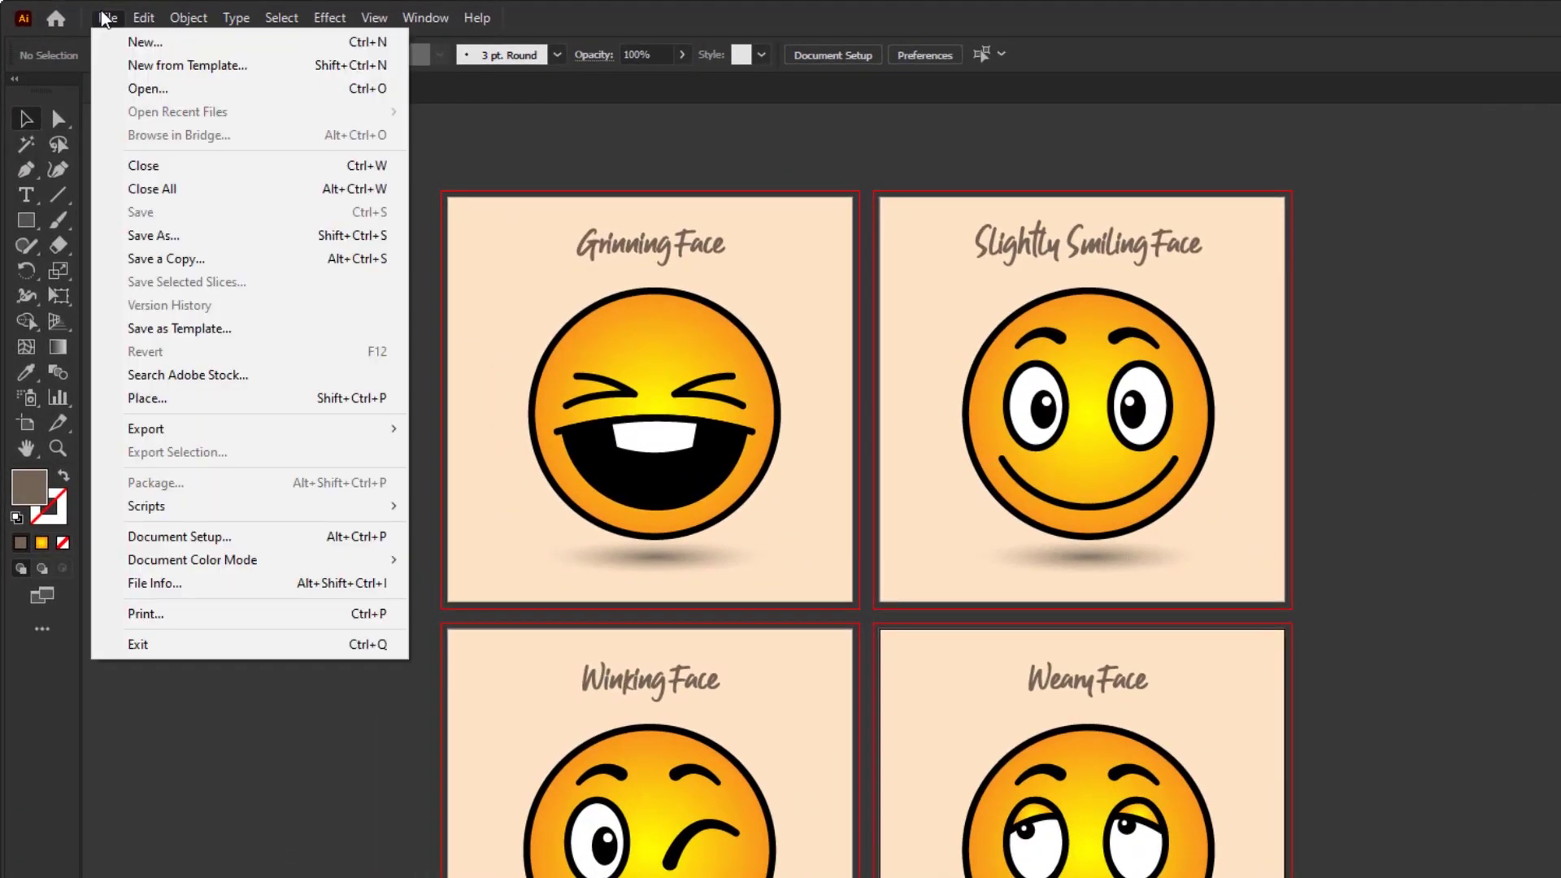
pyautogui.click(187, 229)
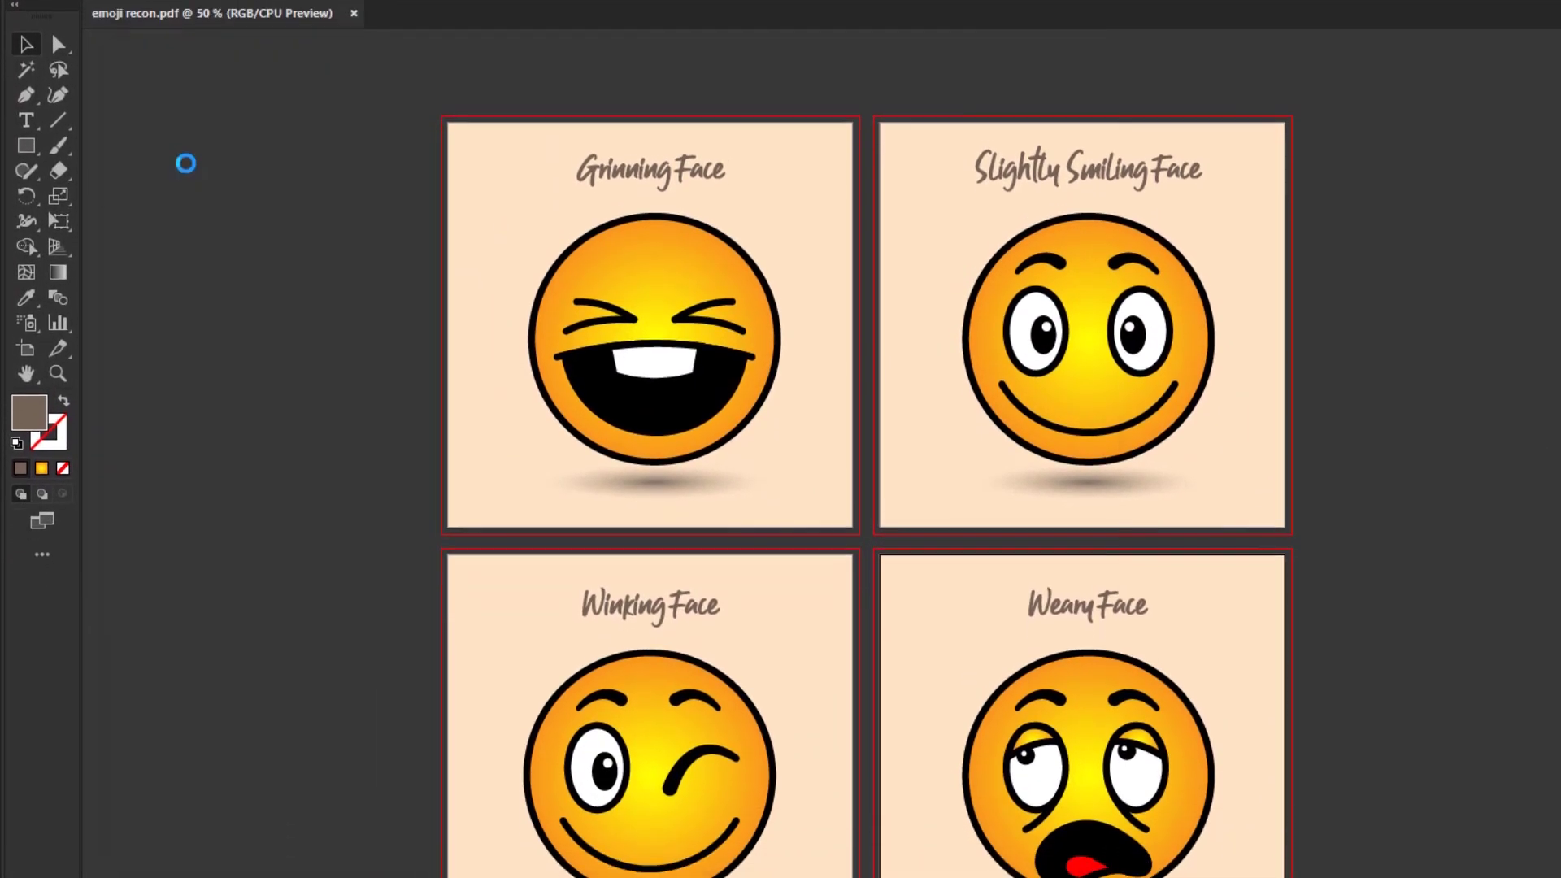
pyautogui.click(368, 689)
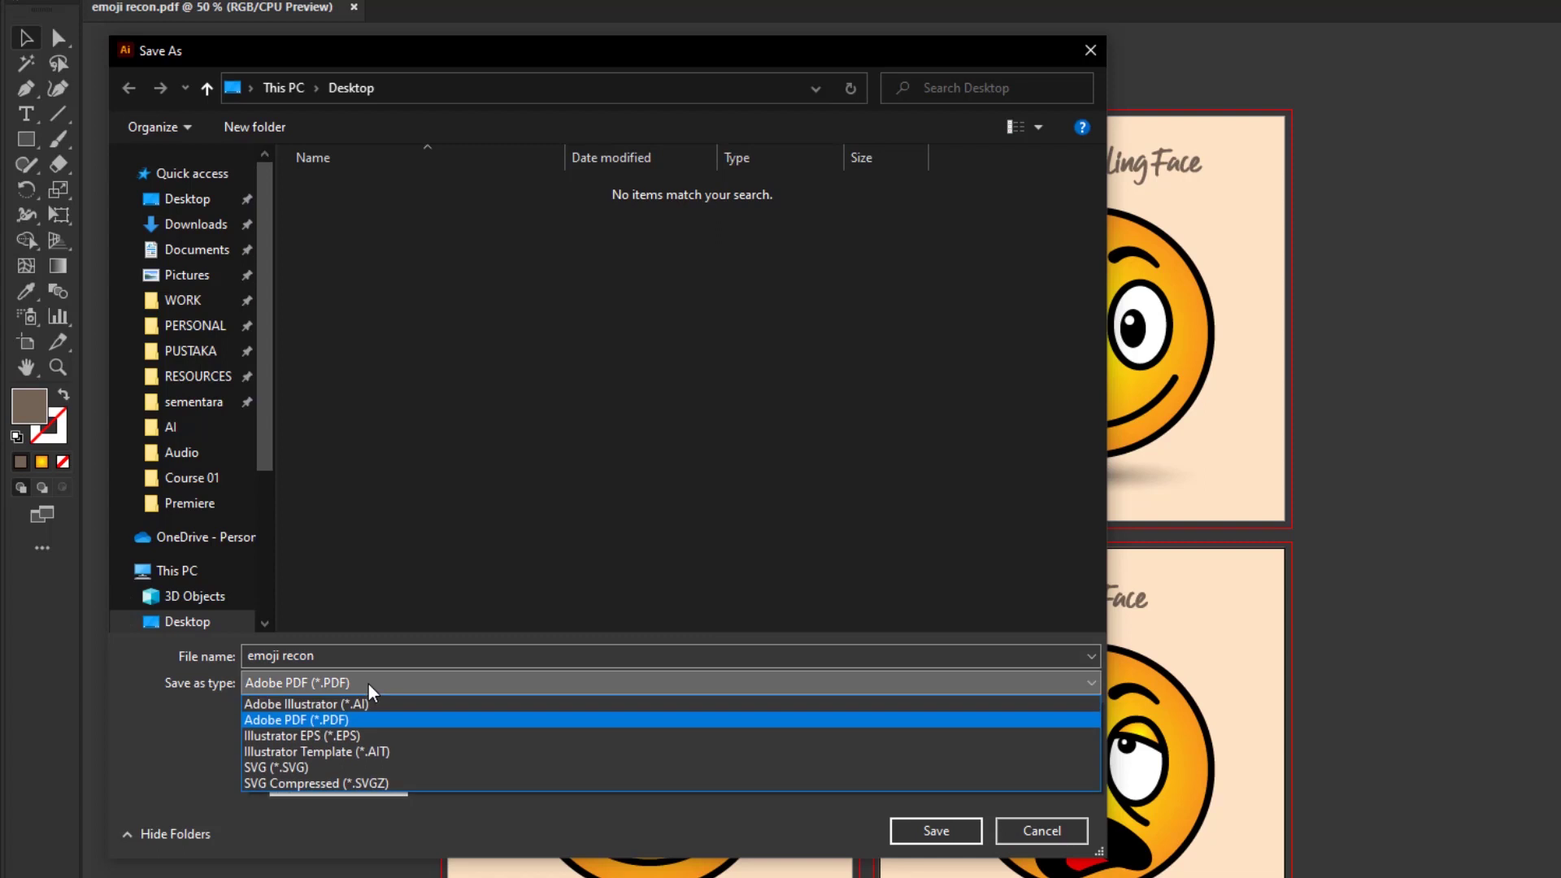
pyautogui.click(354, 725)
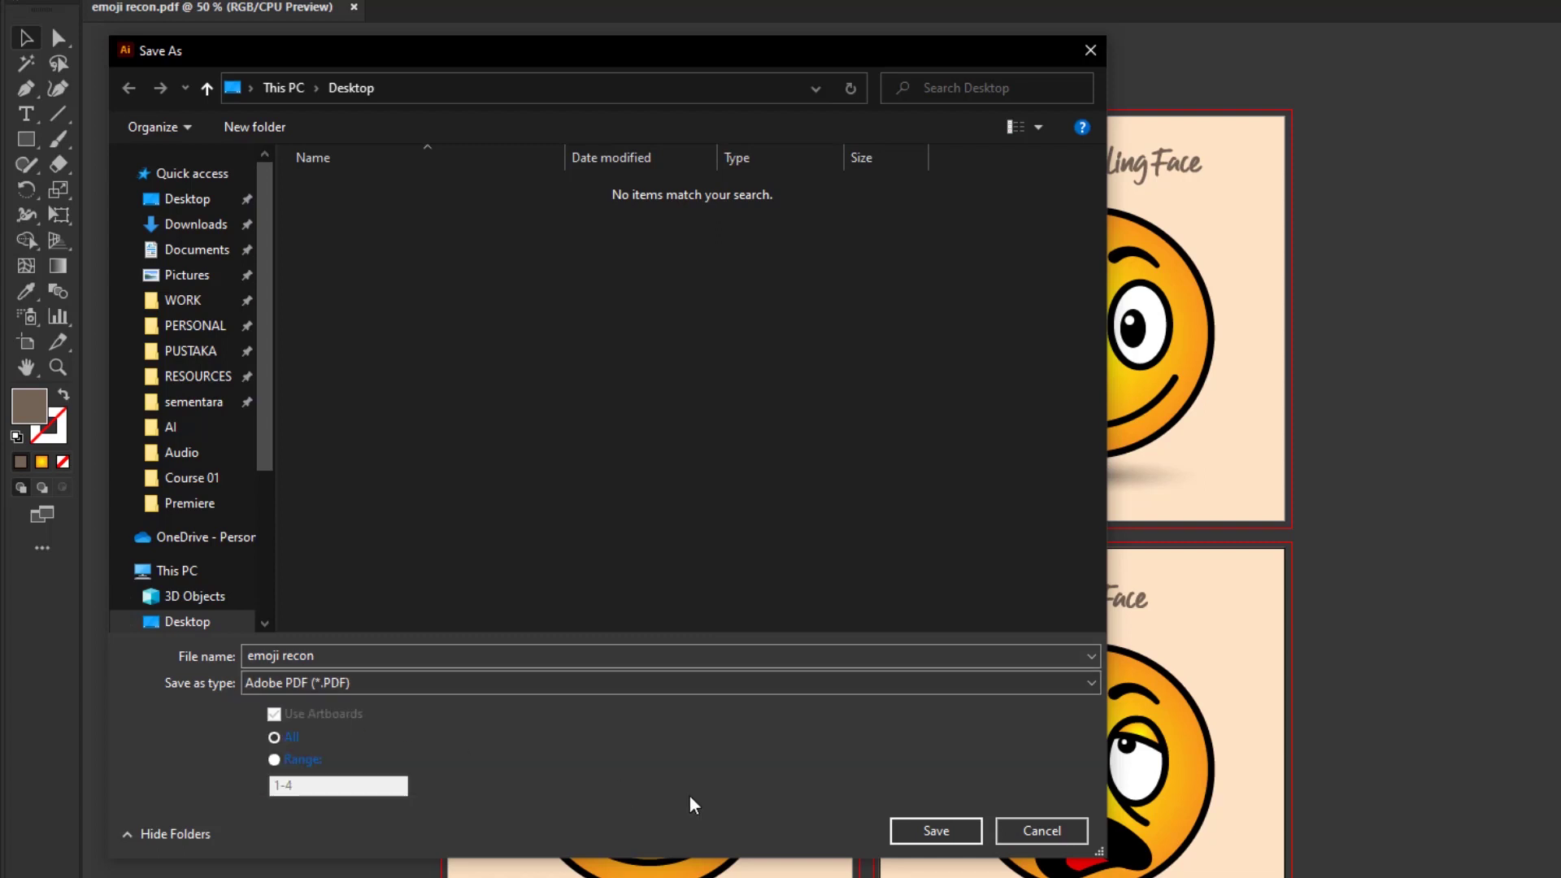
pyautogui.click(943, 833)
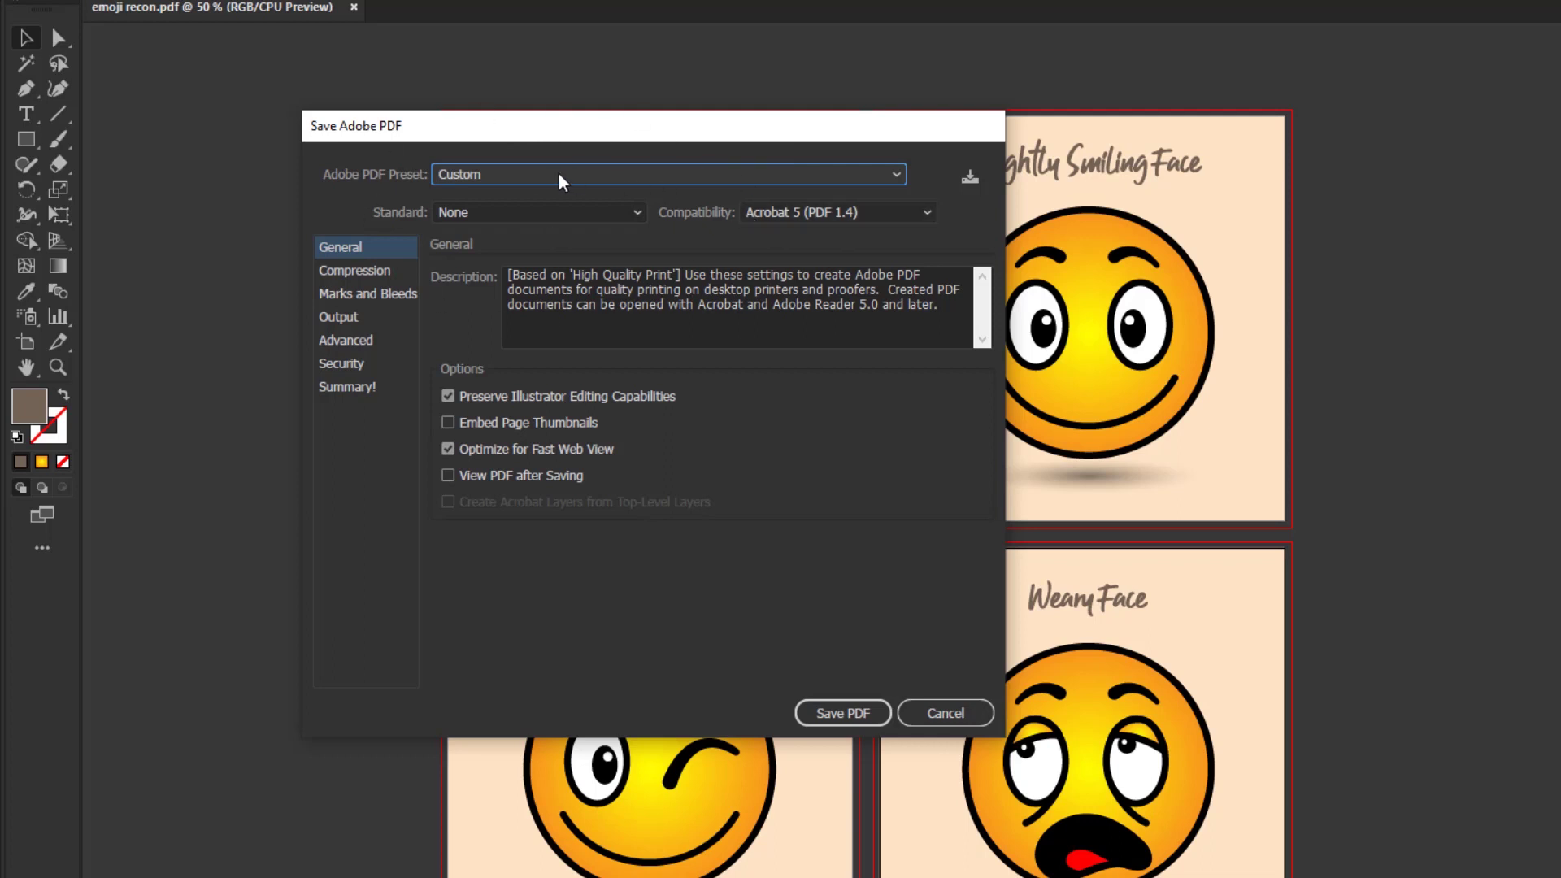
# Apply the [High Quality Print] preset with all printer's marks and the document bleed, and save the PDF
pyautogui.click(559, 180)
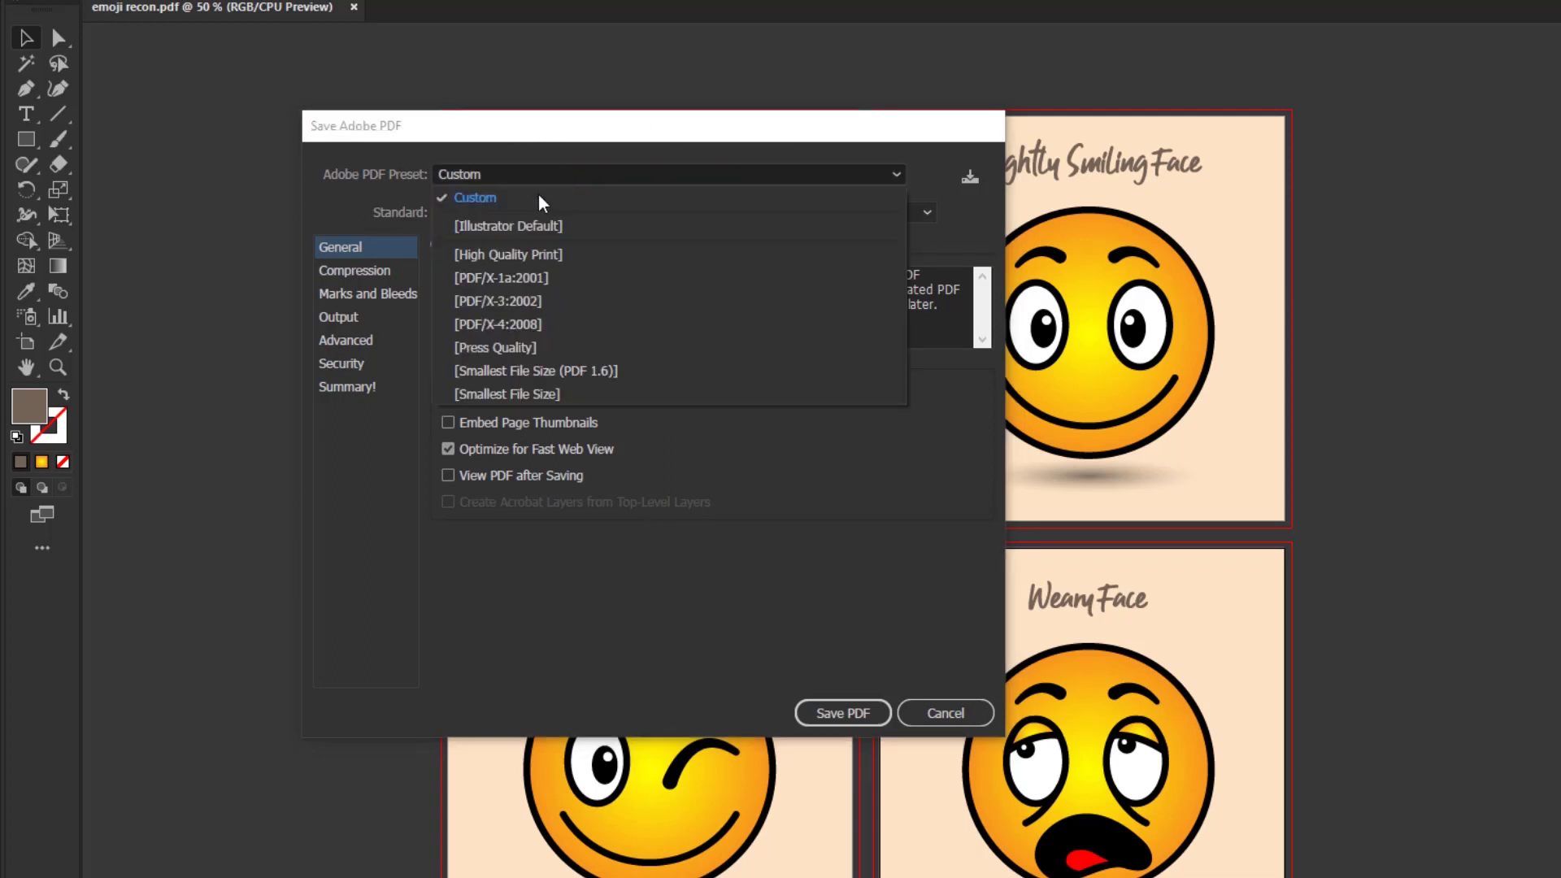
pyautogui.click(559, 256)
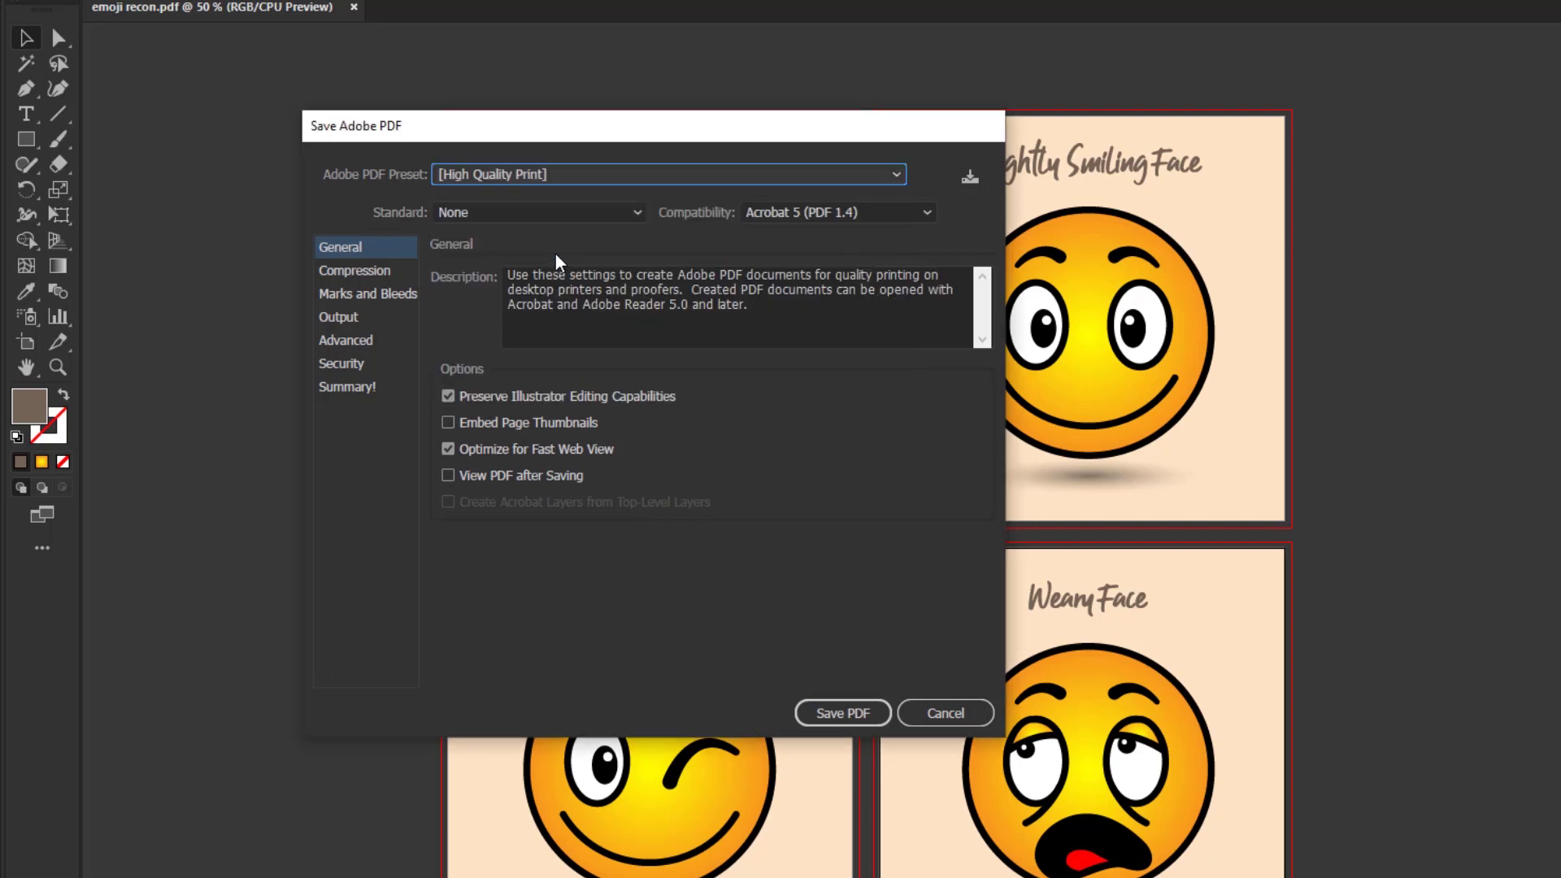
pyautogui.click(353, 296)
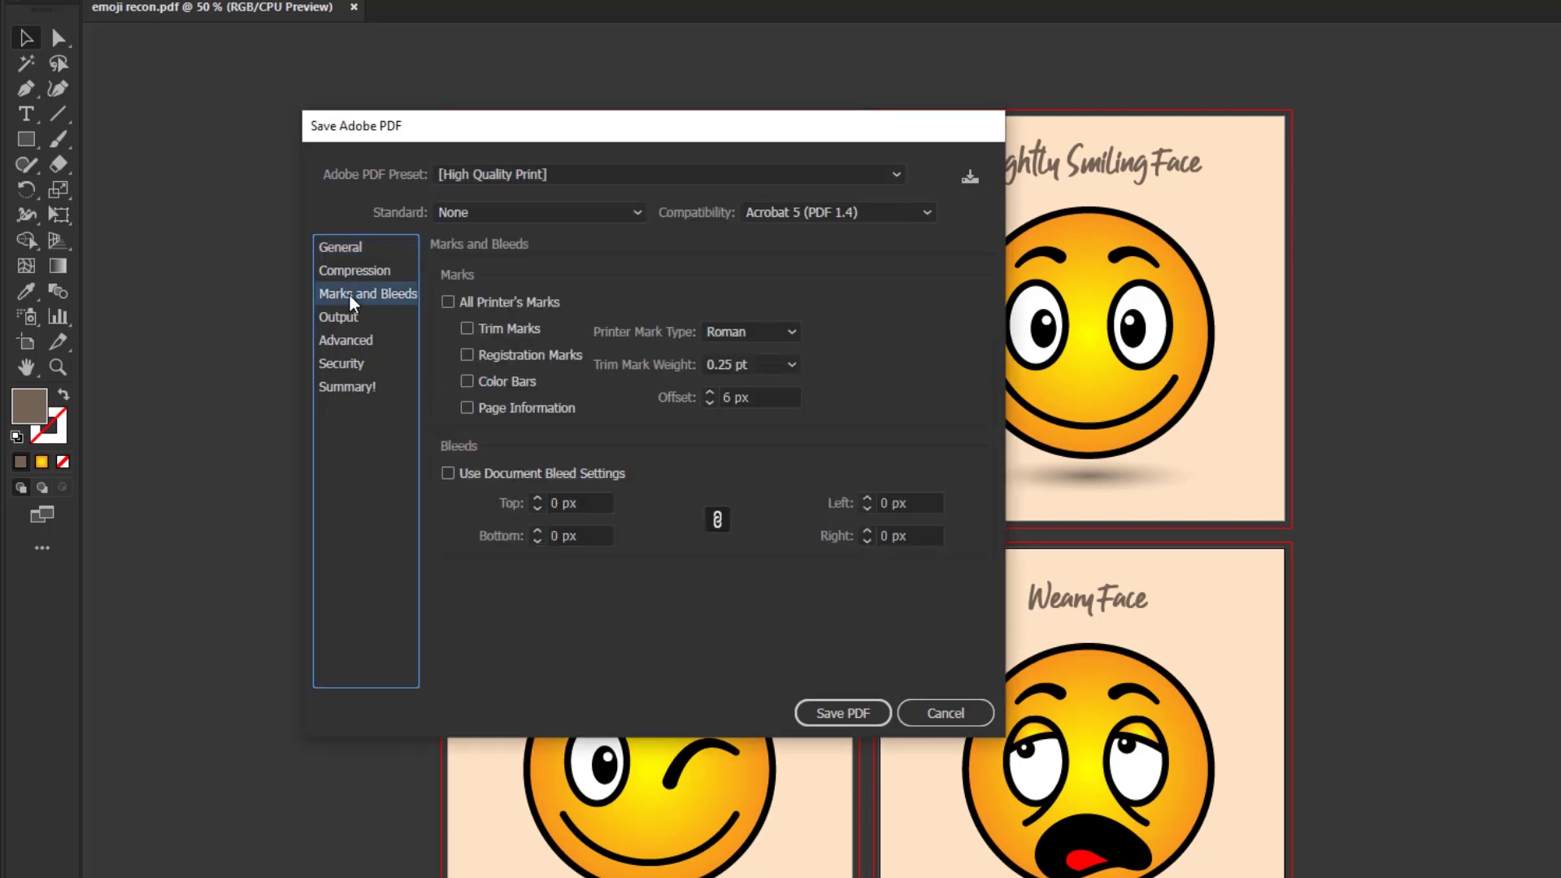
pyautogui.click(482, 307)
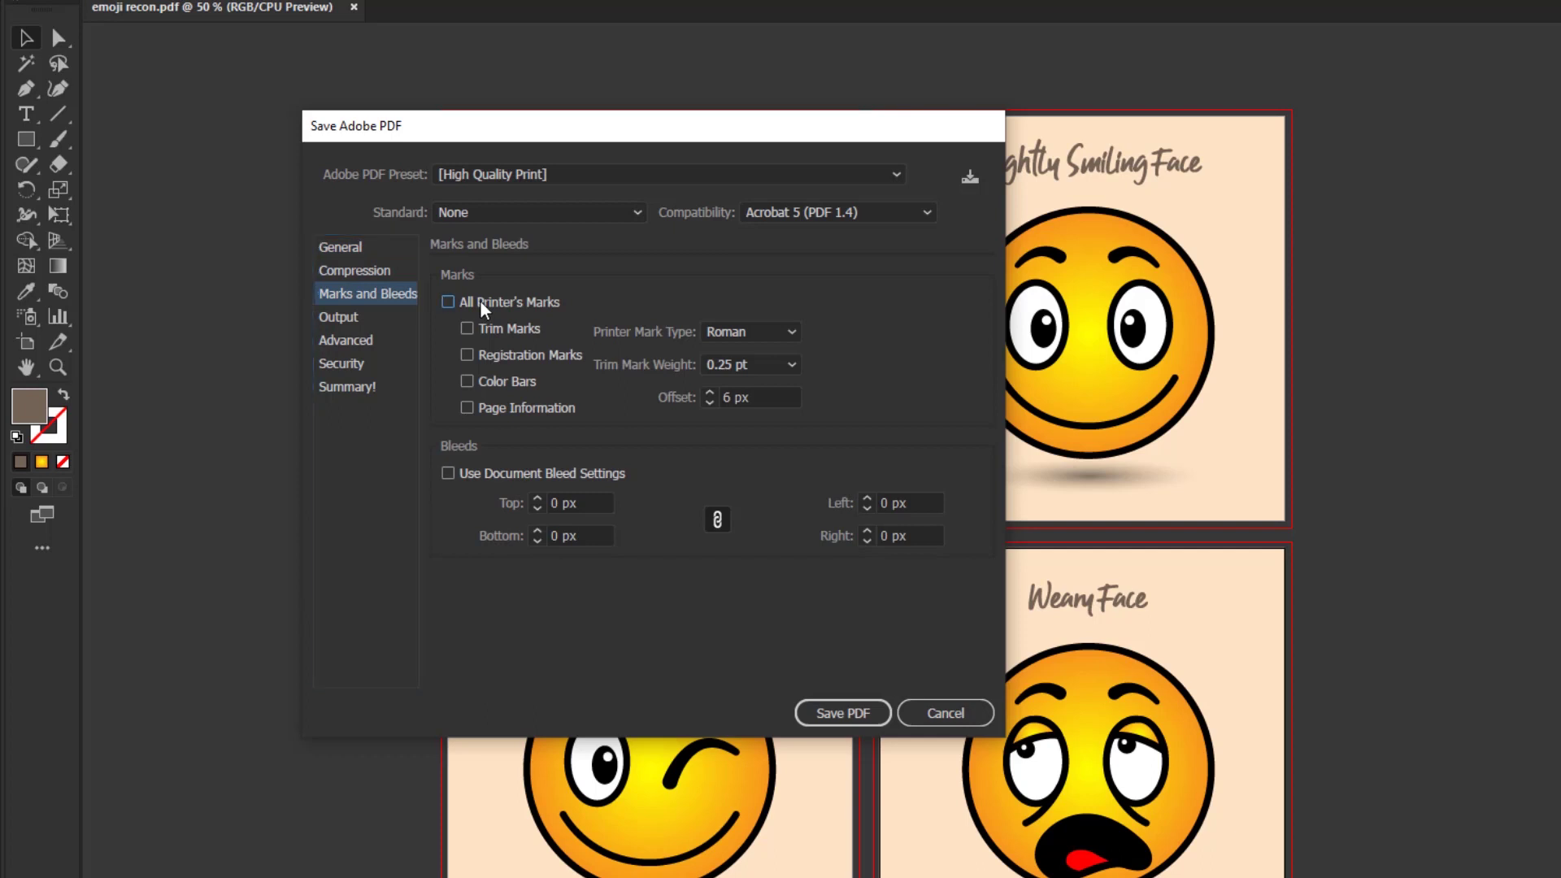
pyautogui.click(482, 475)
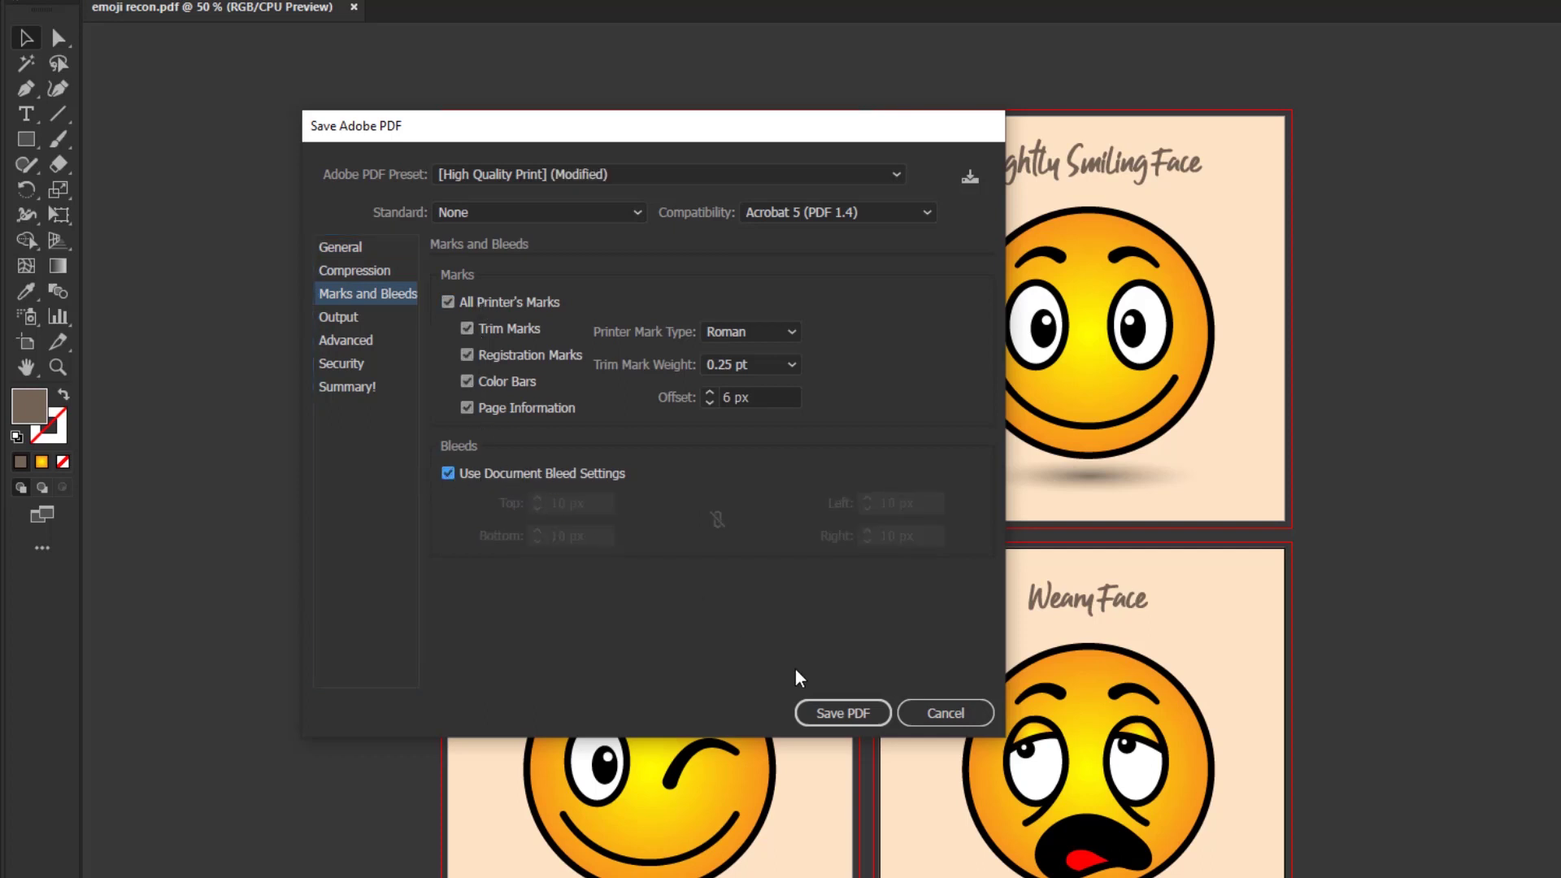
pyautogui.click(834, 712)
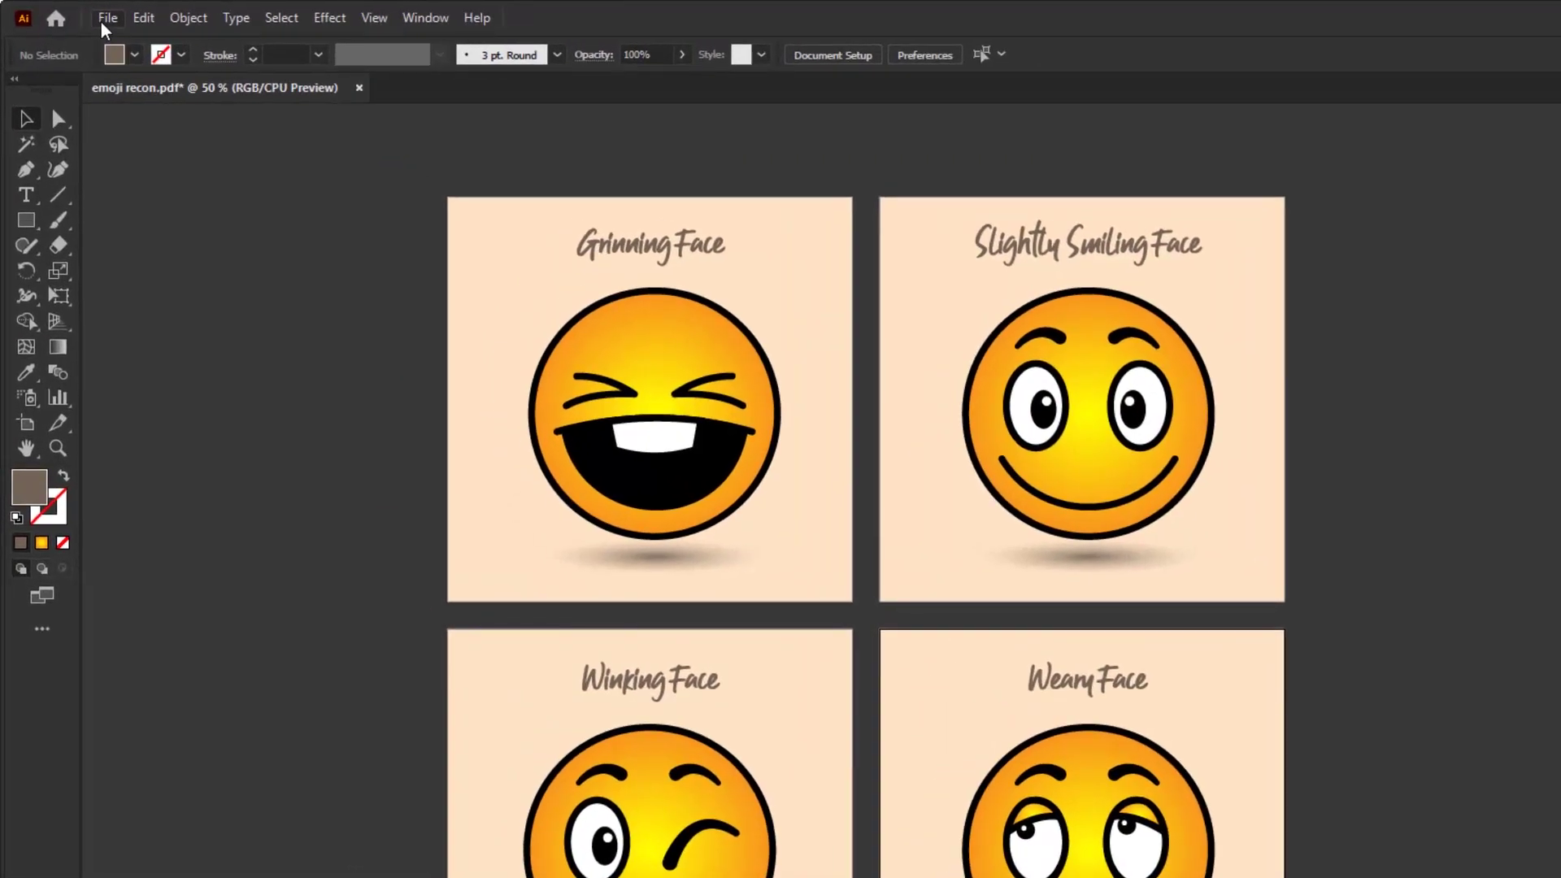
# Export each artboard as PNG using artboards, accepting High (300 ppi) PNG options
pyautogui.click(83, 17)
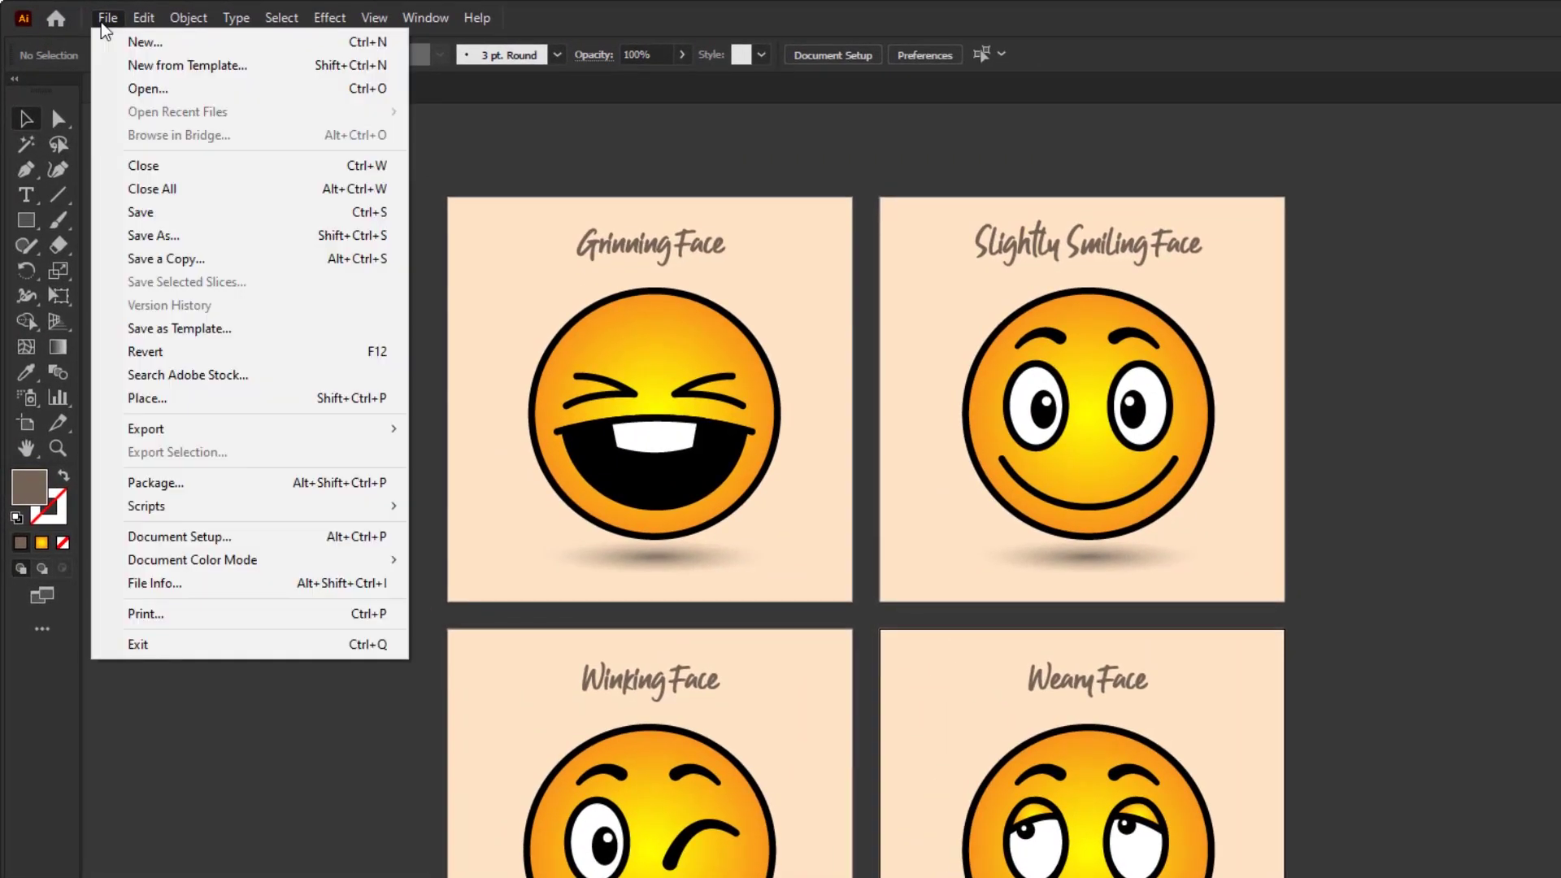
pyautogui.moveTo(200, 435)
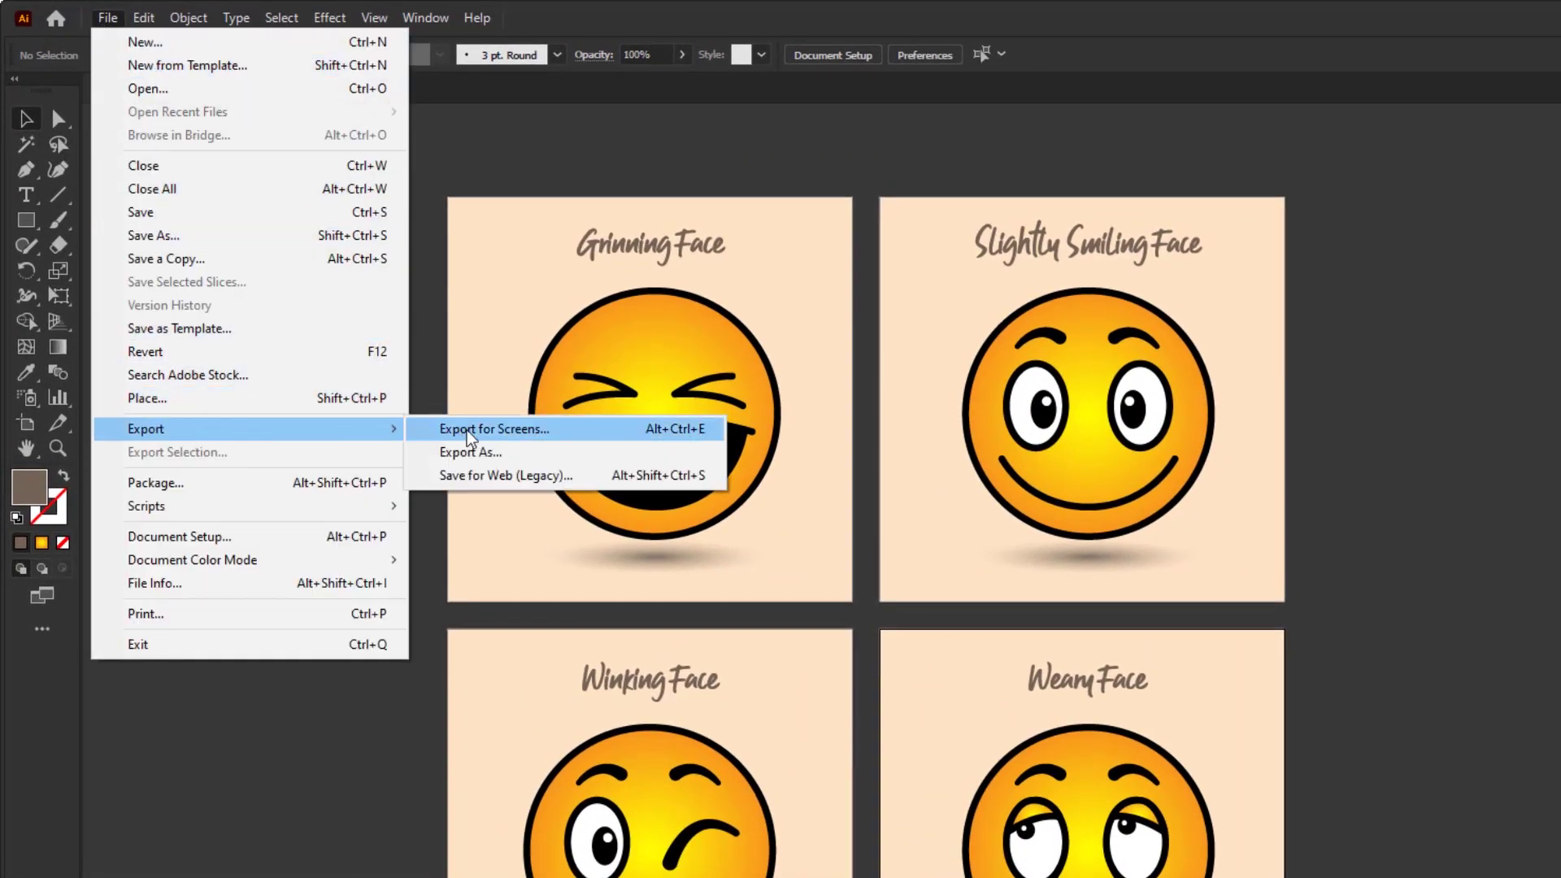
pyautogui.click(521, 457)
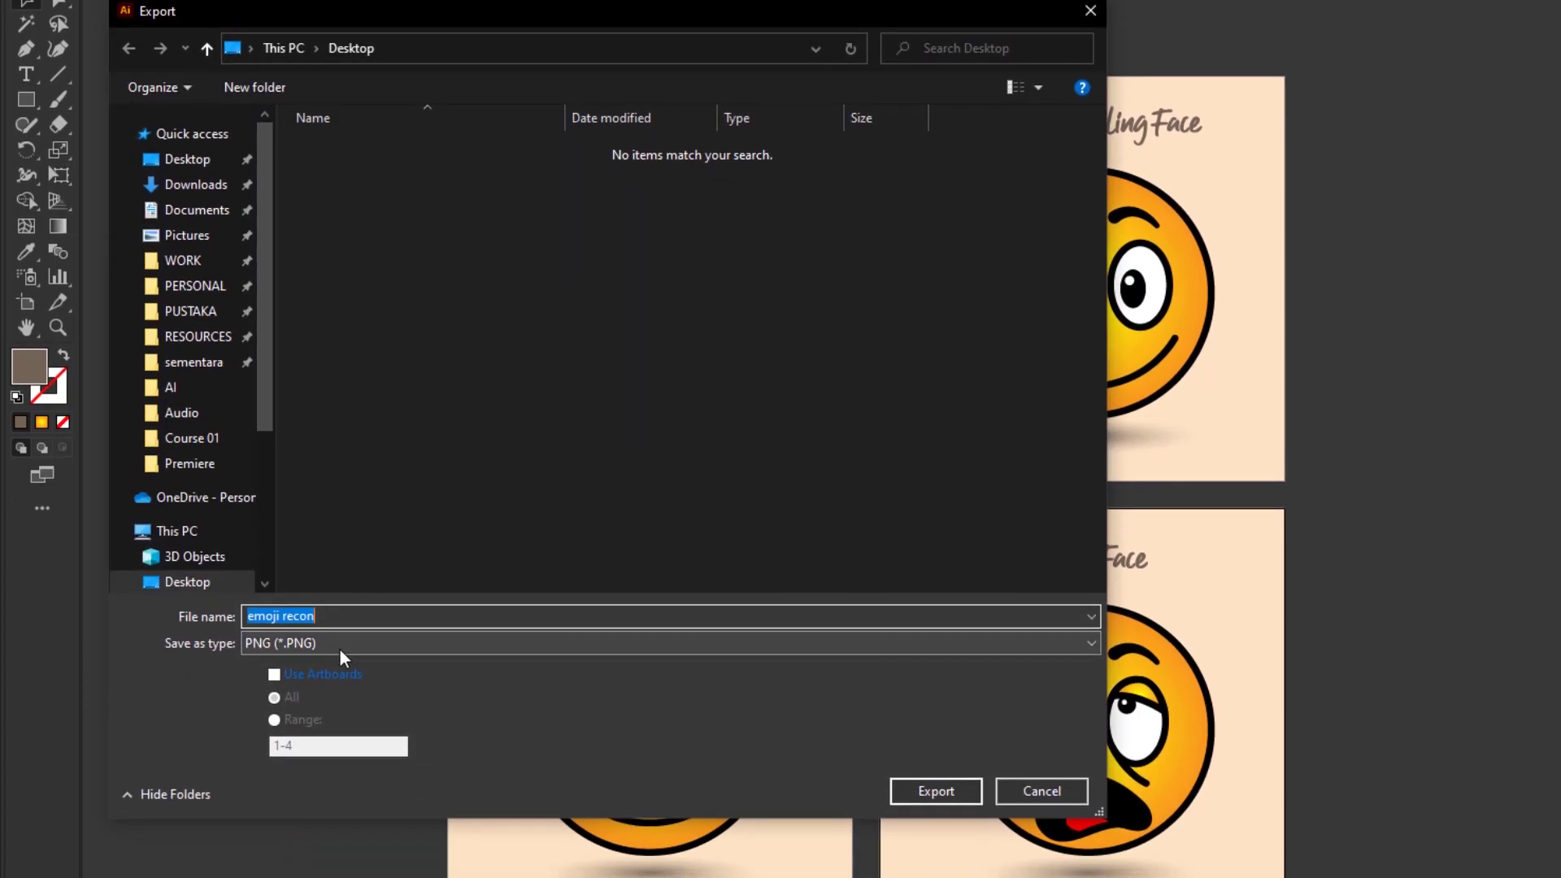
pyautogui.click(340, 651)
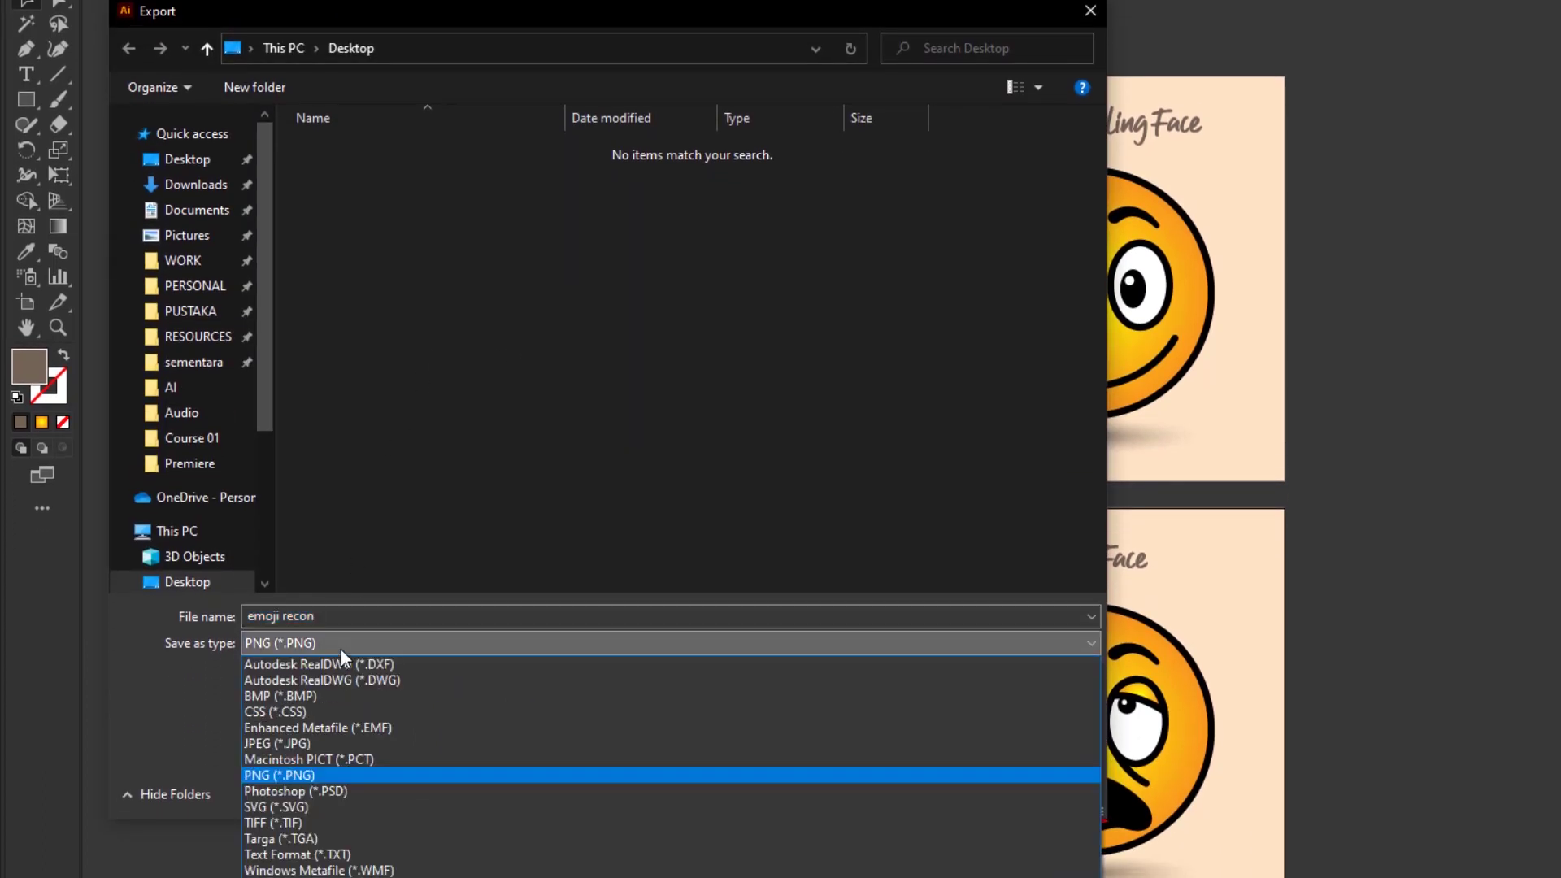
pyautogui.click(319, 743)
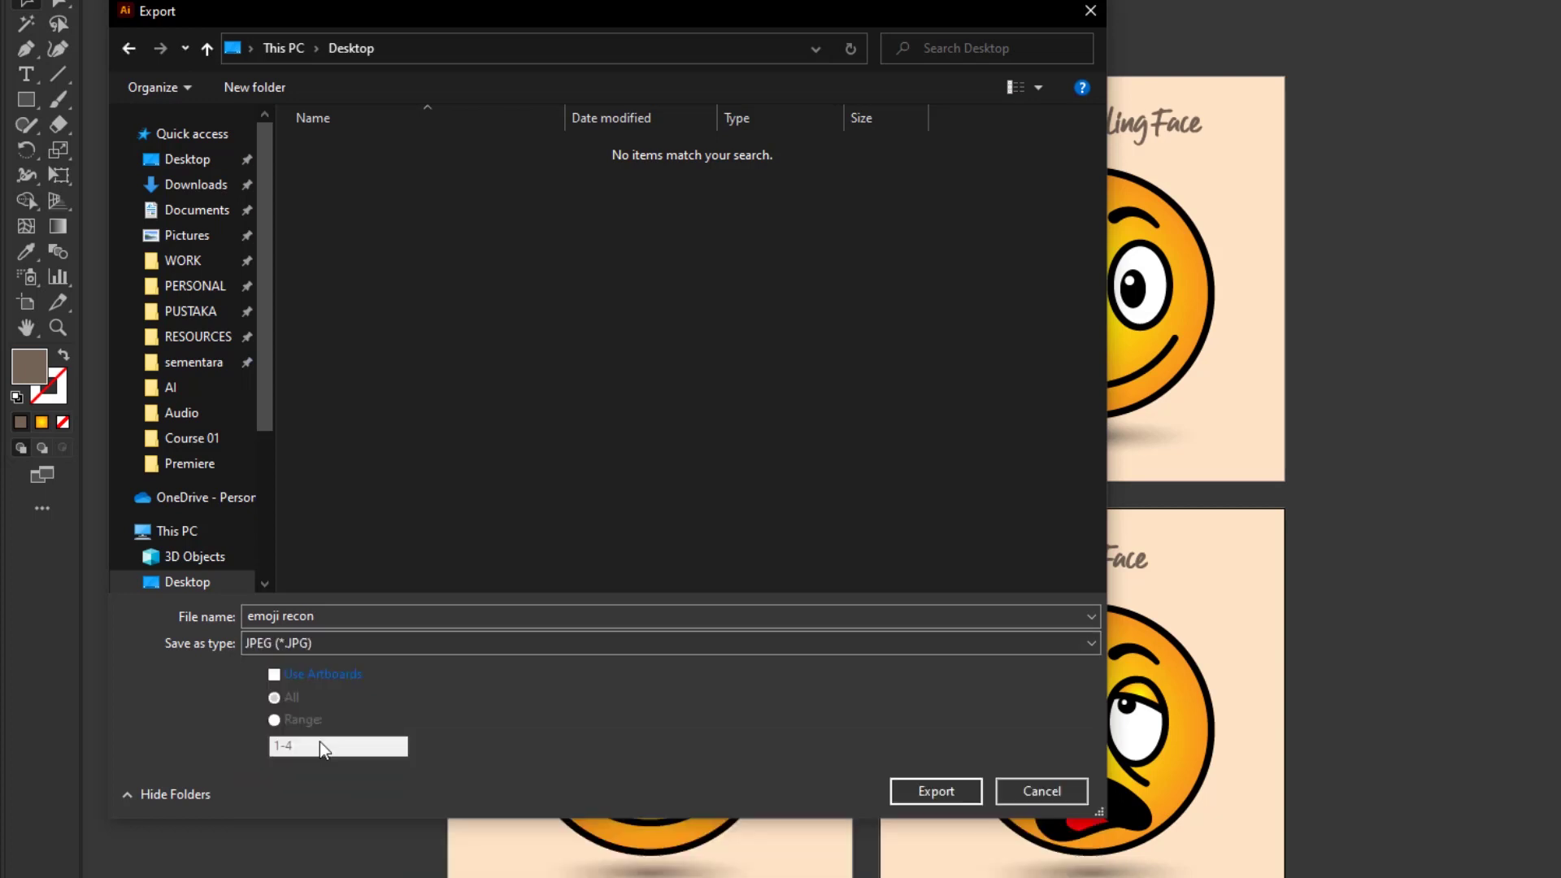
pyautogui.click(345, 642)
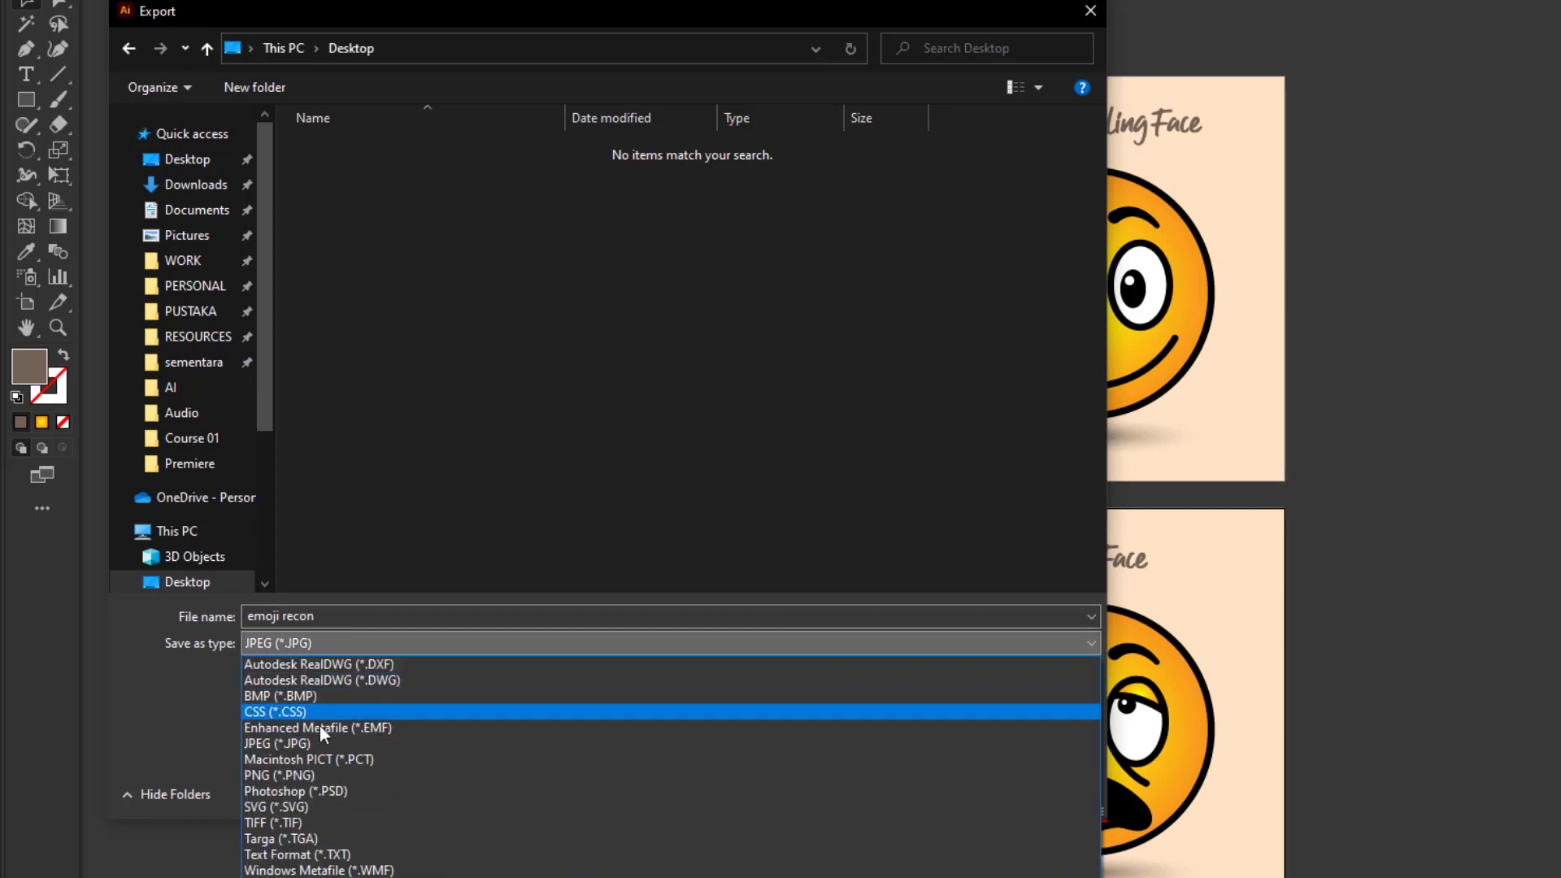
pyautogui.click(311, 770)
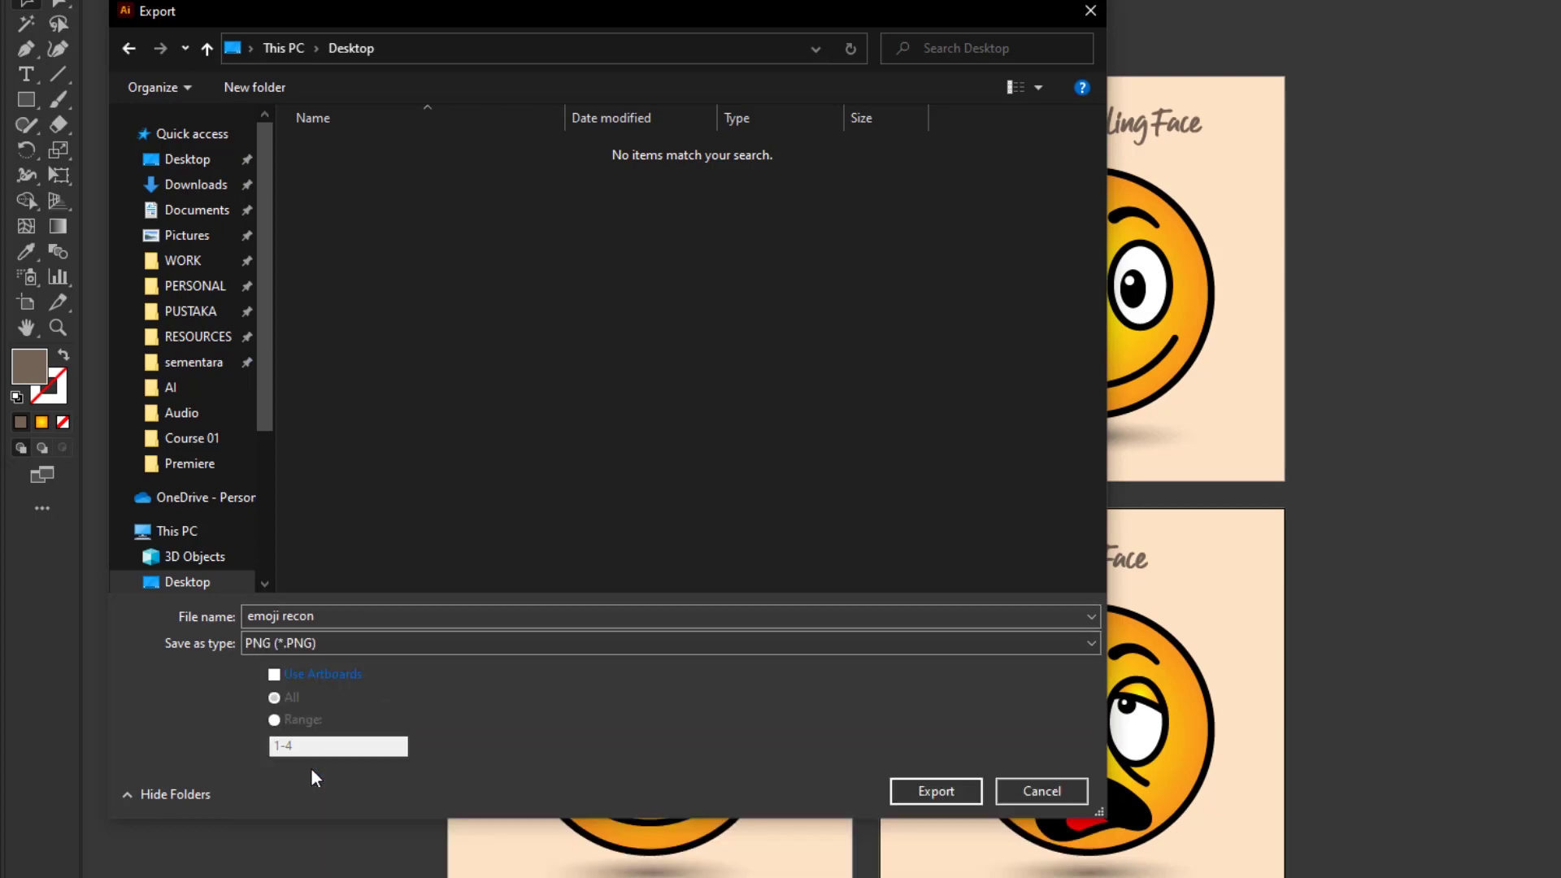
pyautogui.click(332, 673)
pyautogui.click(951, 789)
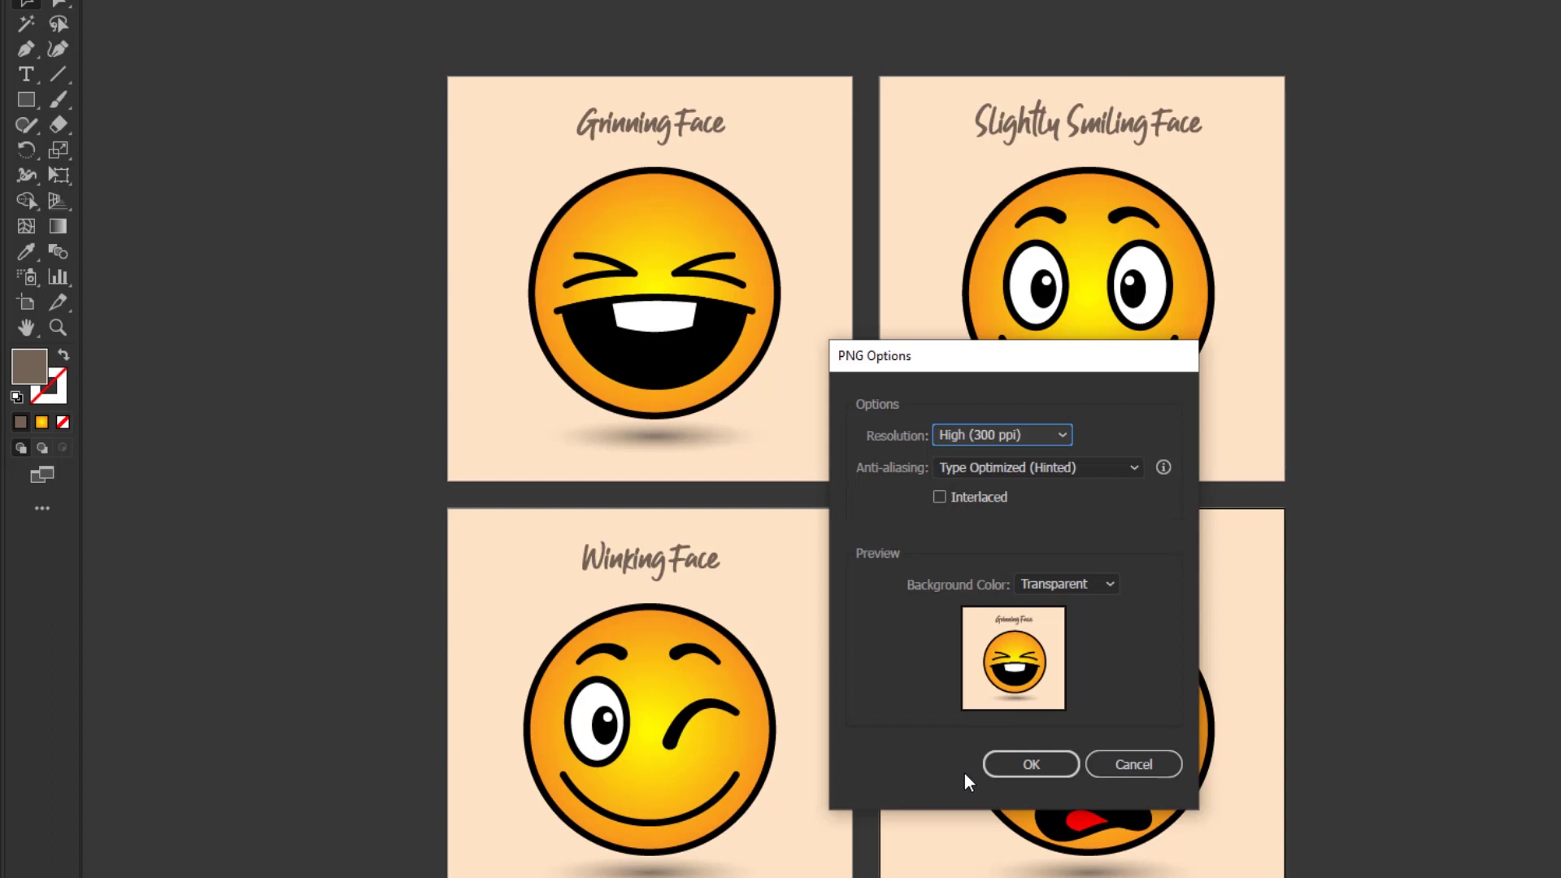
pyautogui.click(1039, 771)
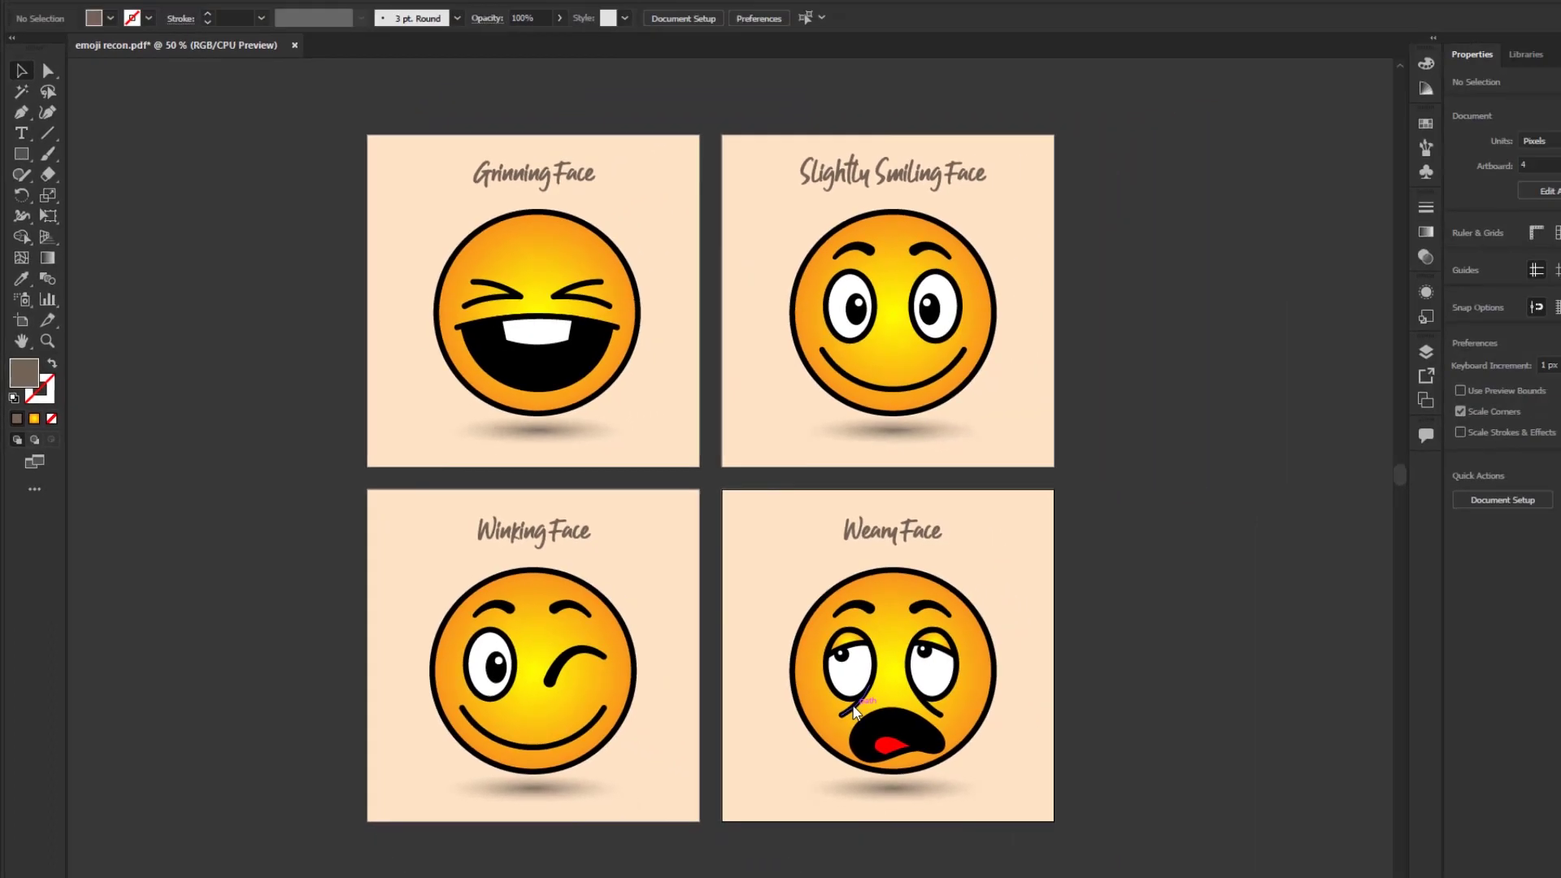